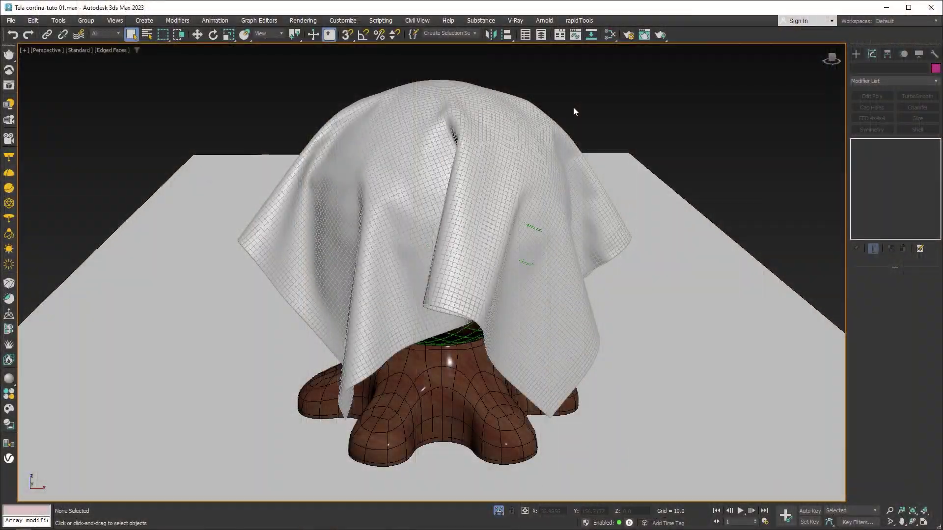
Select the Tela cloth, orbit the view higher, and switch to the four-viewport layout.
left_click(570, 147)
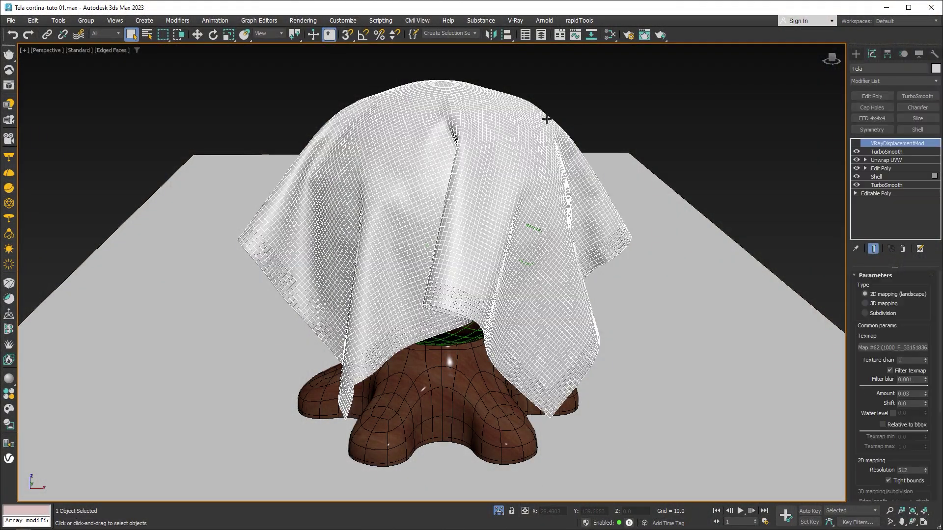
mouse_move(569, 147)
middle_mouse_down("alt")
mouse_move(593, 165)
mouse_move(536, 183)
mouse_move(503, 166)
middle_mouse_up("alt")
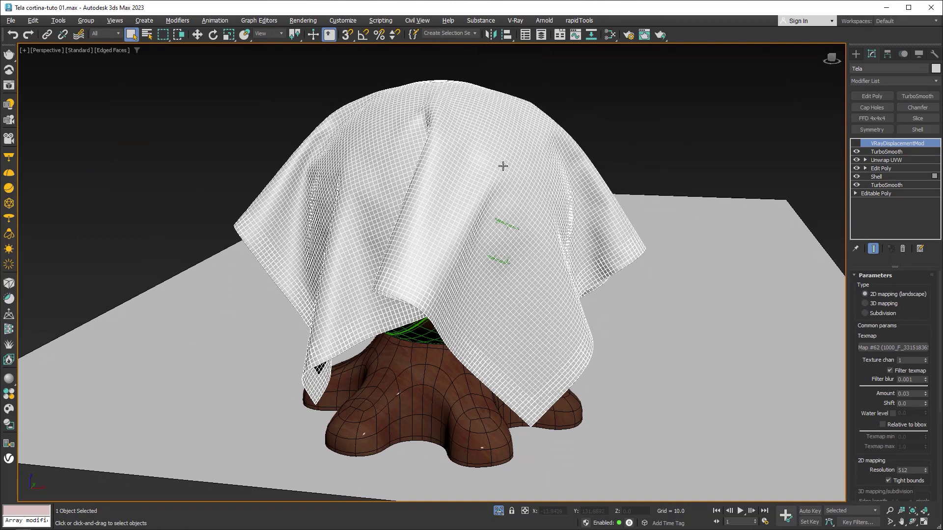
left_click(923, 522)
With the camera view active, create a new VRayMtl and assign it to the cloth.
right_click(490, 301)
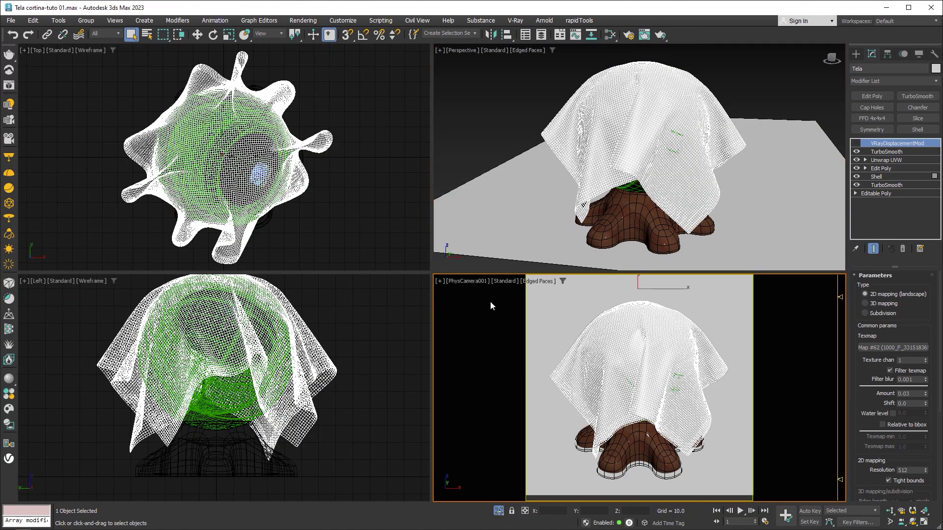
left_click(611, 35)
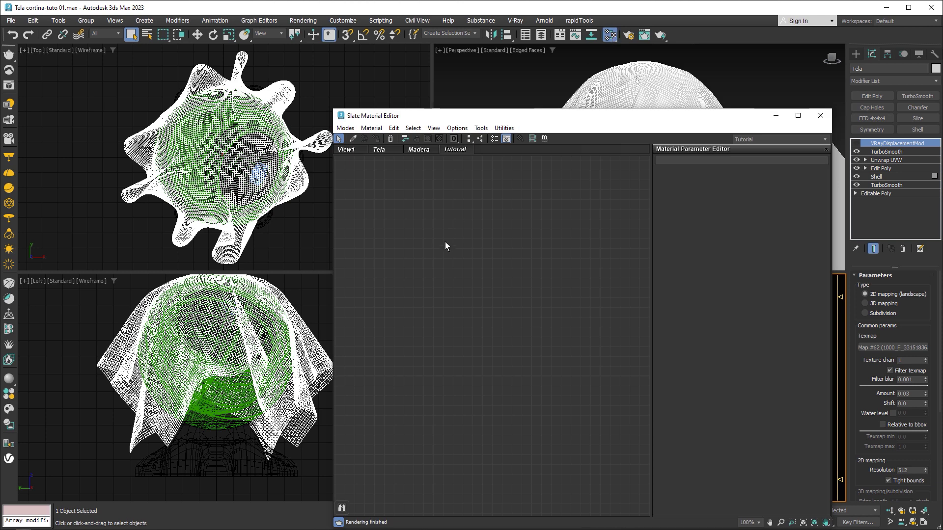
right_click(451, 228)
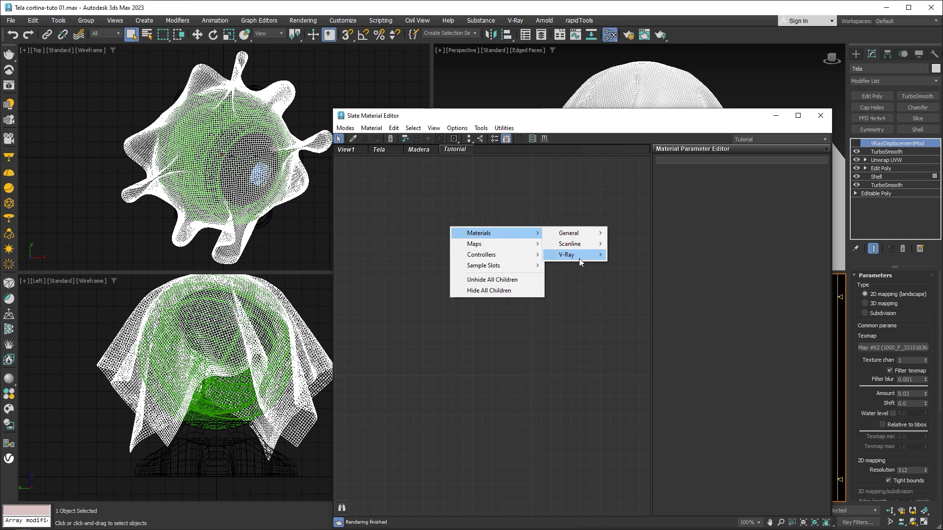
mouse_move(567, 255)
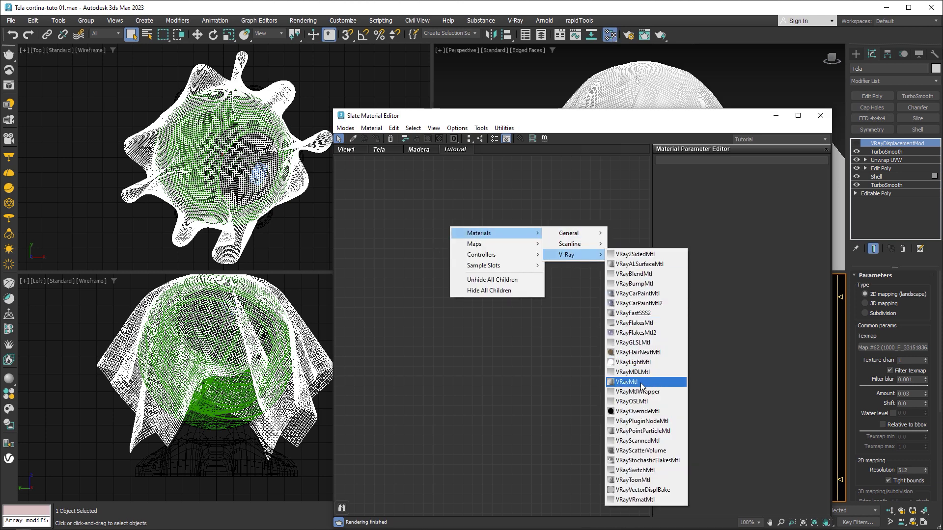
left_click(640, 382)
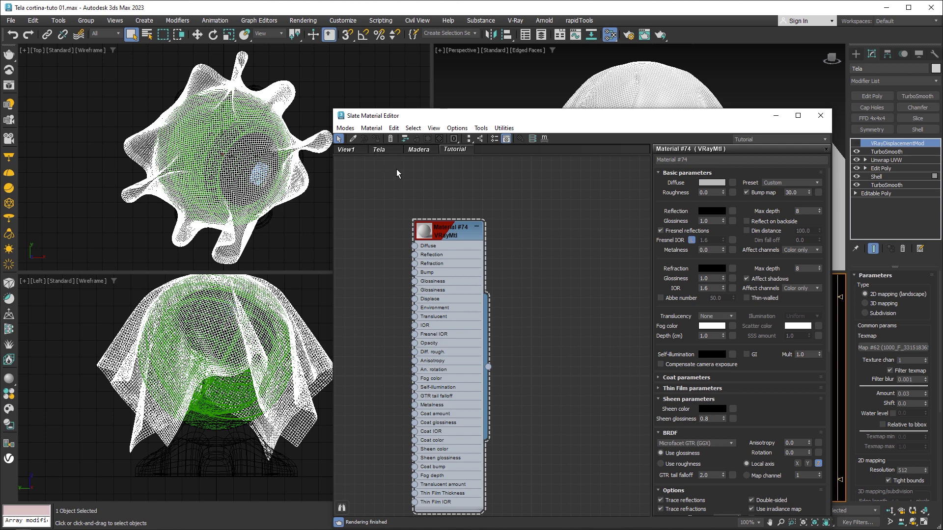
left_click(376, 139)
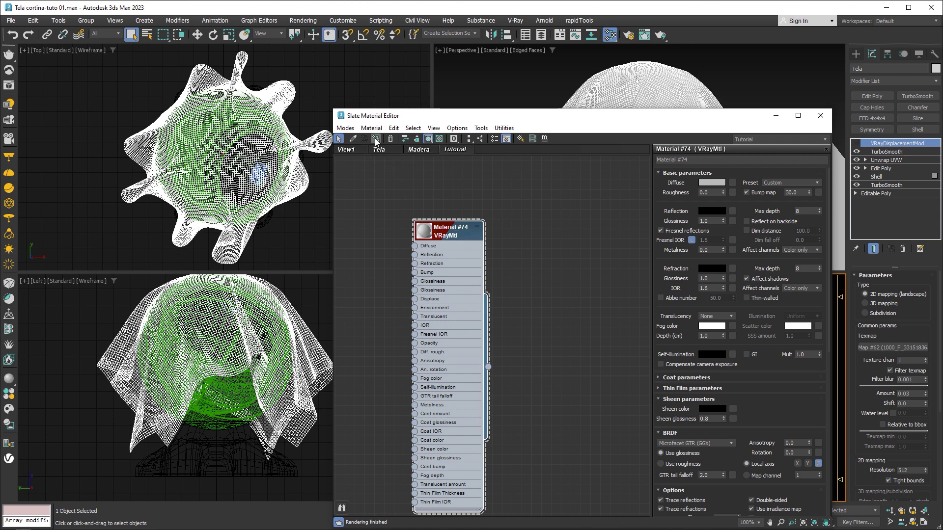
Lighten Material #74's diffuse to a light grey and bring up the V-Ray Frame Buffer.
left_click(710, 182)
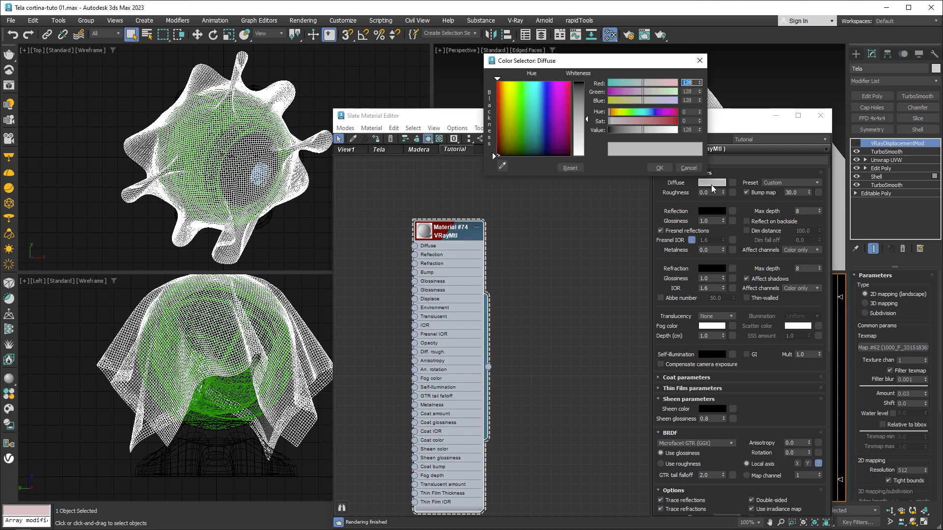
left_click(687, 130)
type("189")
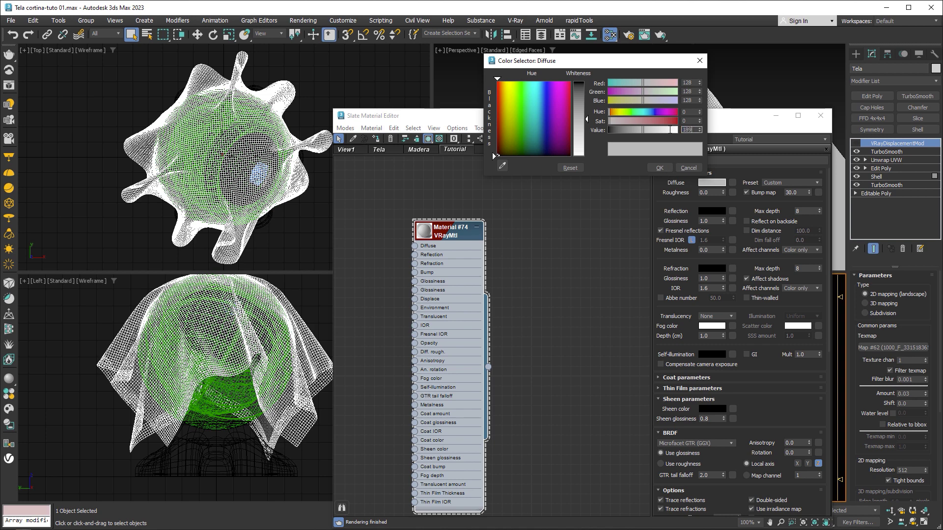
left_click(668, 167)
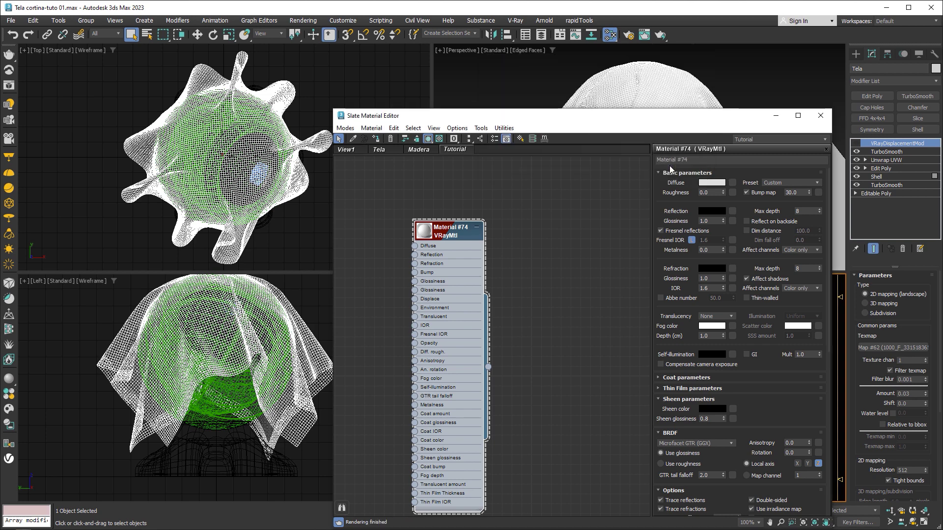
key("shift+q")
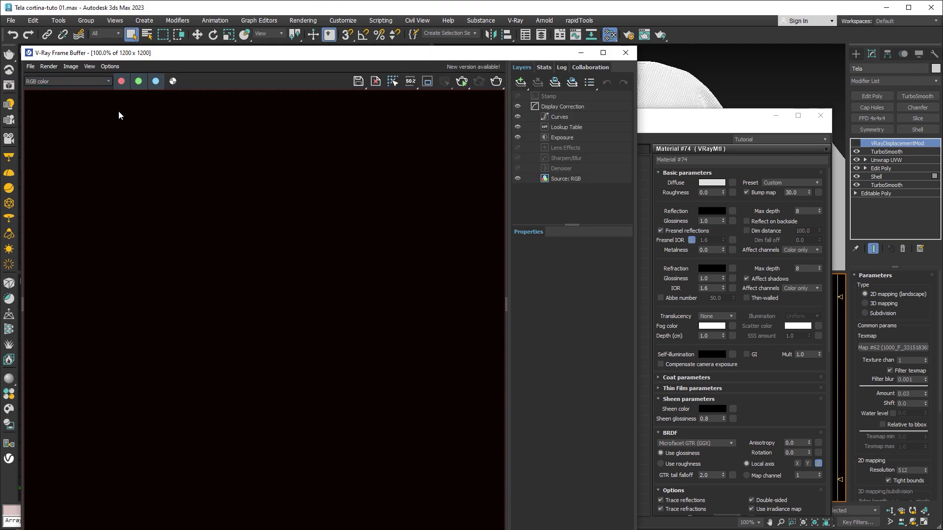
Run an interactive V-Ray render and add a curve point, Lookup Table and Exposure corrections.
left_click(462, 83)
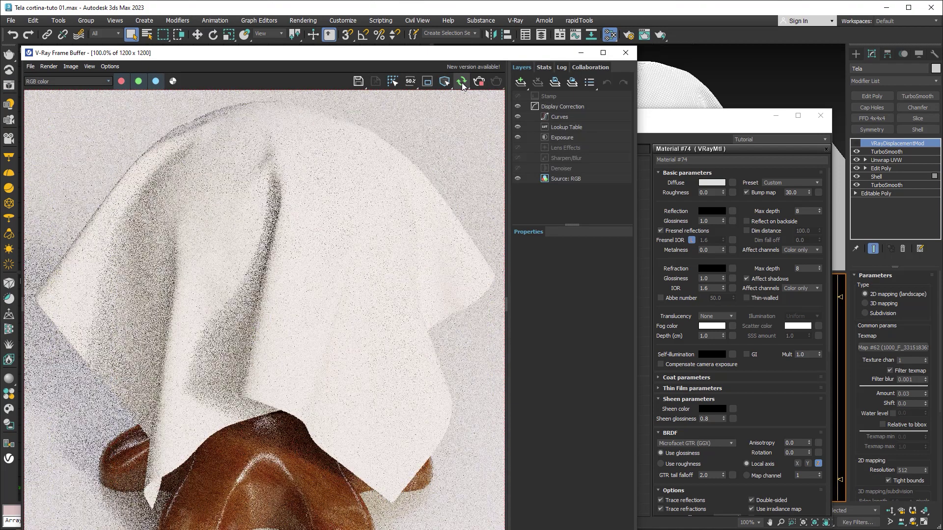
left_click(574, 117)
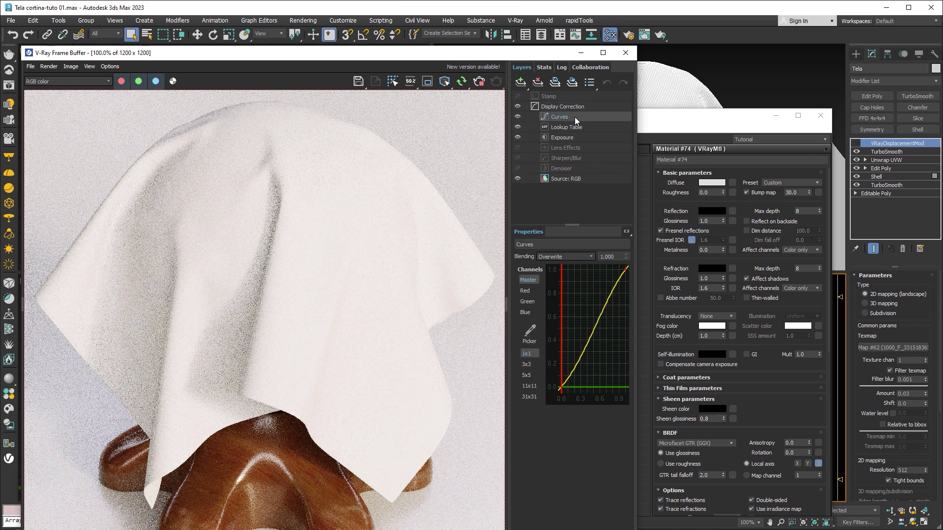
left_click(621, 276)
left_click(587, 129)
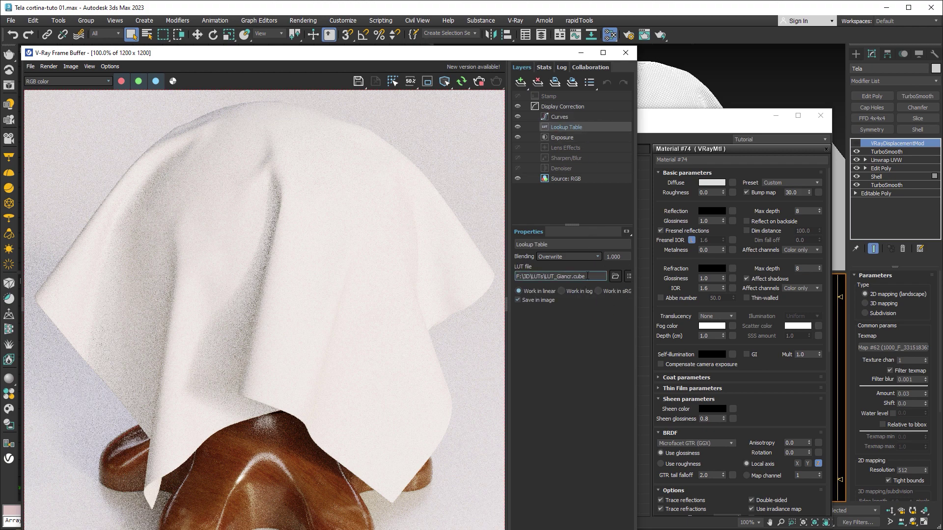
left_click(560, 138)
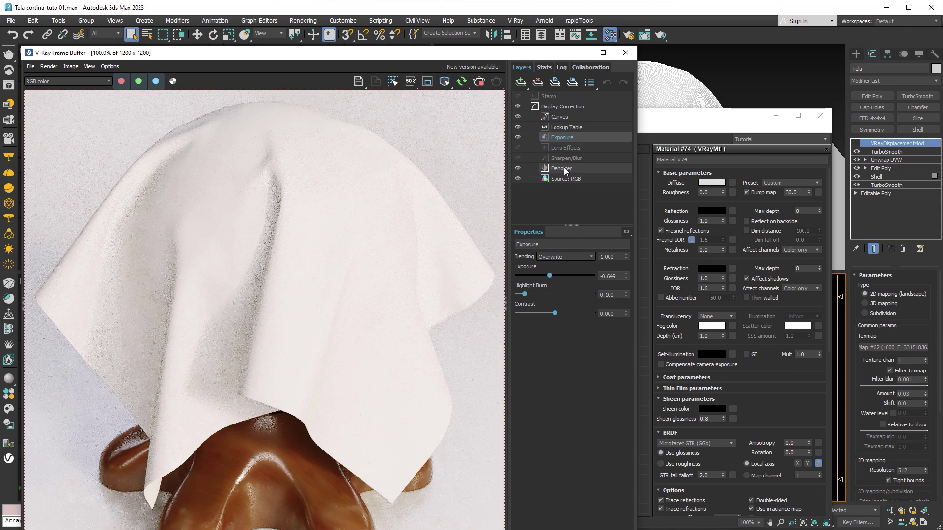
left_click(506, 303)
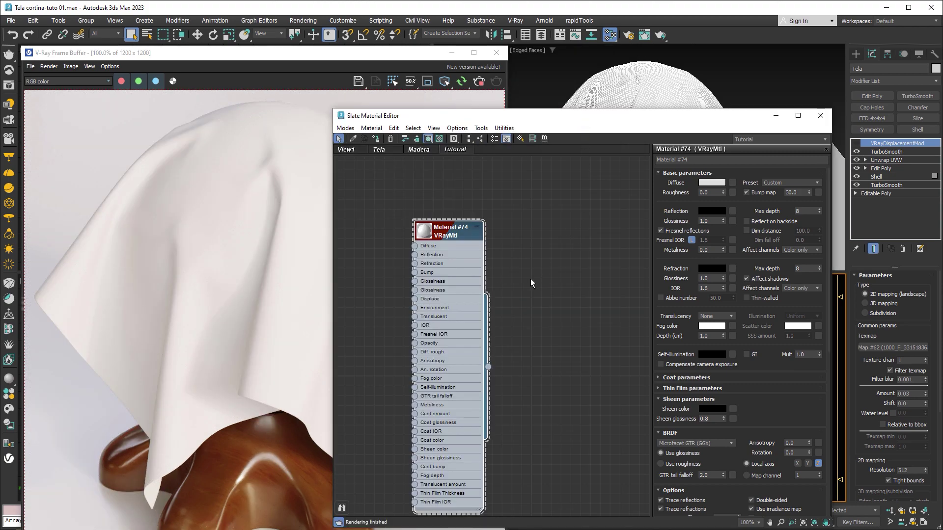
Wire Material #74 into a new VRay2SidedMtl's Front material and assign Material #75 to the cloth.
middle_click_drag(530, 278, 509, 248)
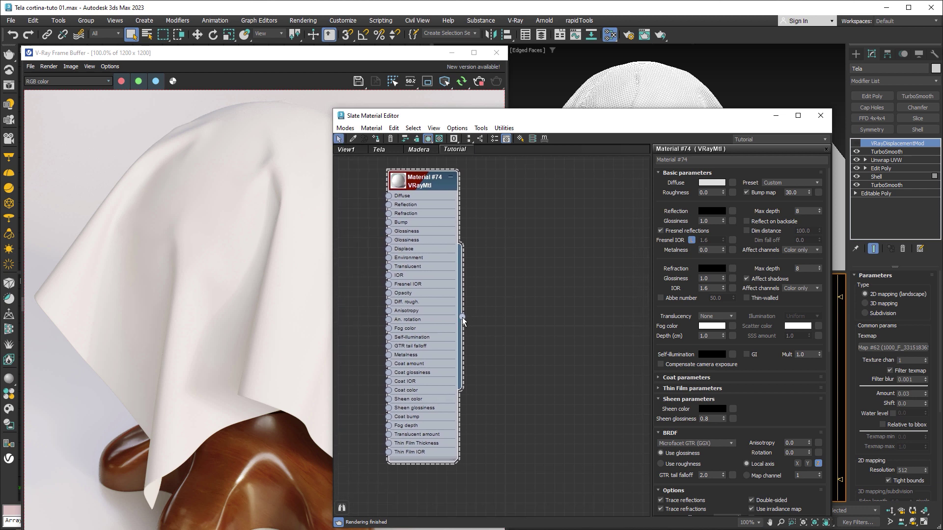
left_click_drag(461, 317, 535, 305)
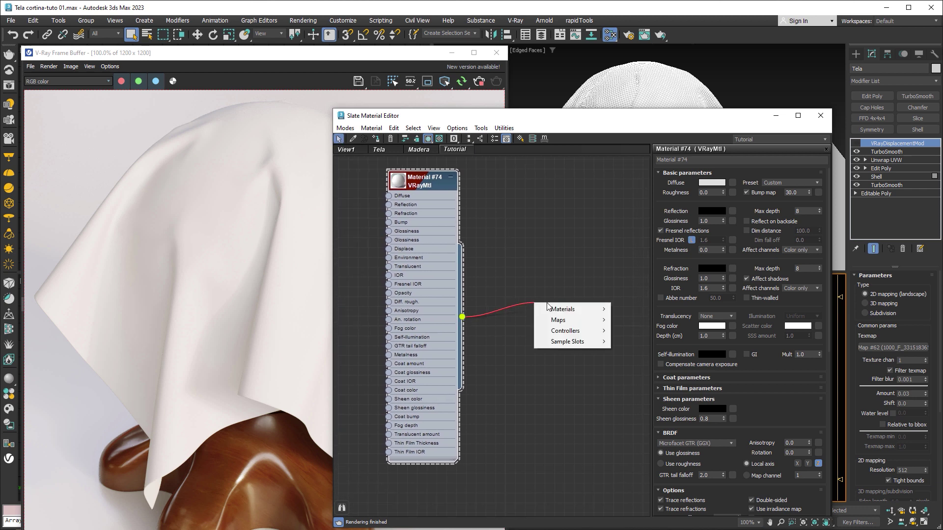
mouse_move(567, 310)
mouse_move(635, 331)
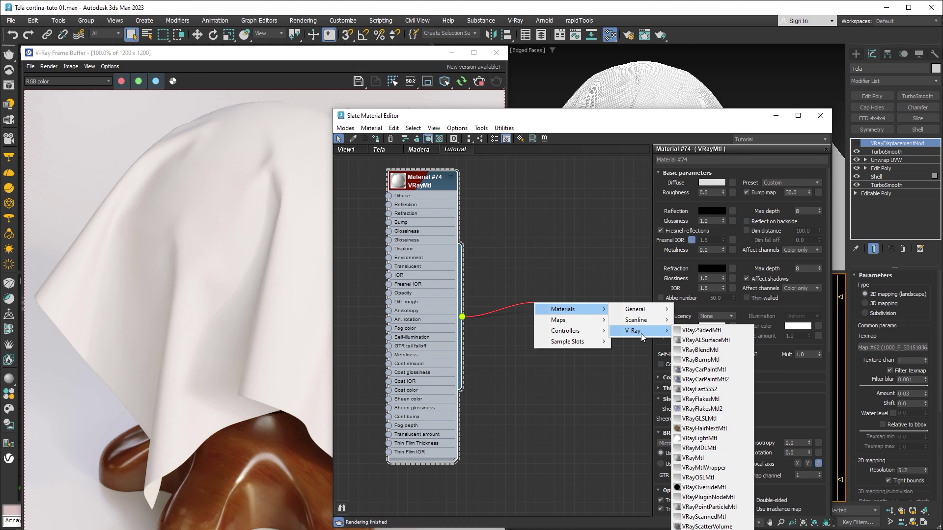
left_click(729, 332)
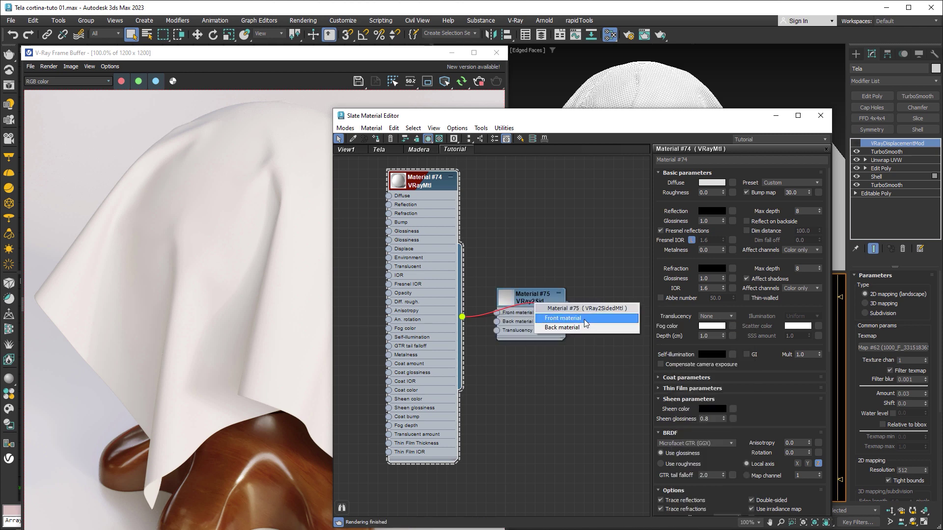
left_click(556, 318)
double_click(555, 317)
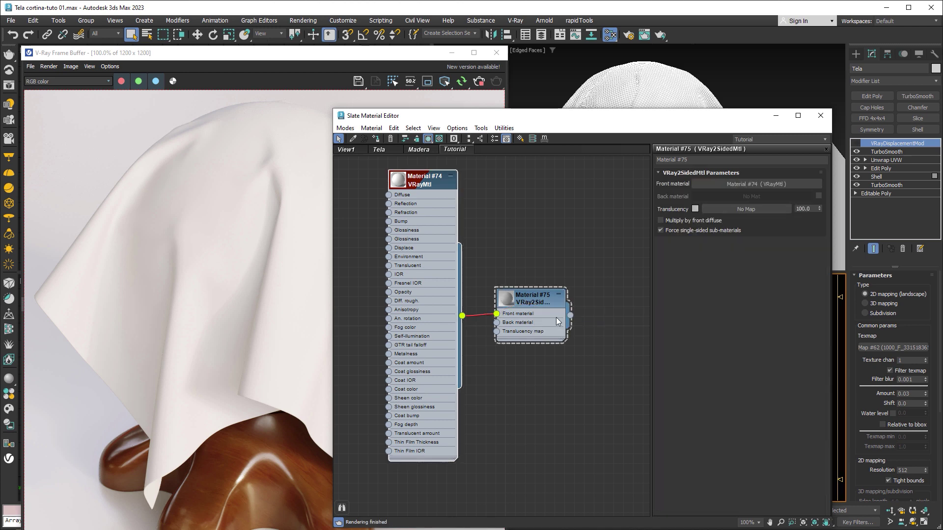
left_click(533, 301)
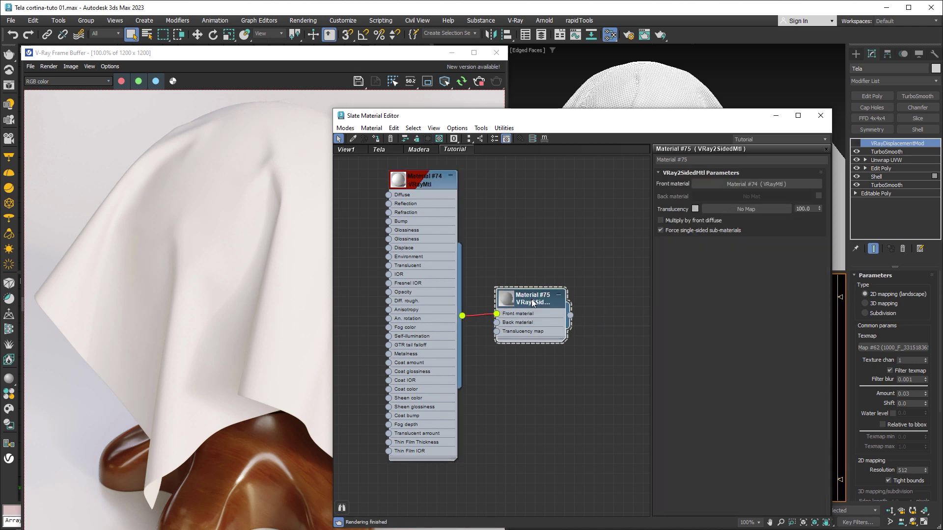
left_click(376, 139)
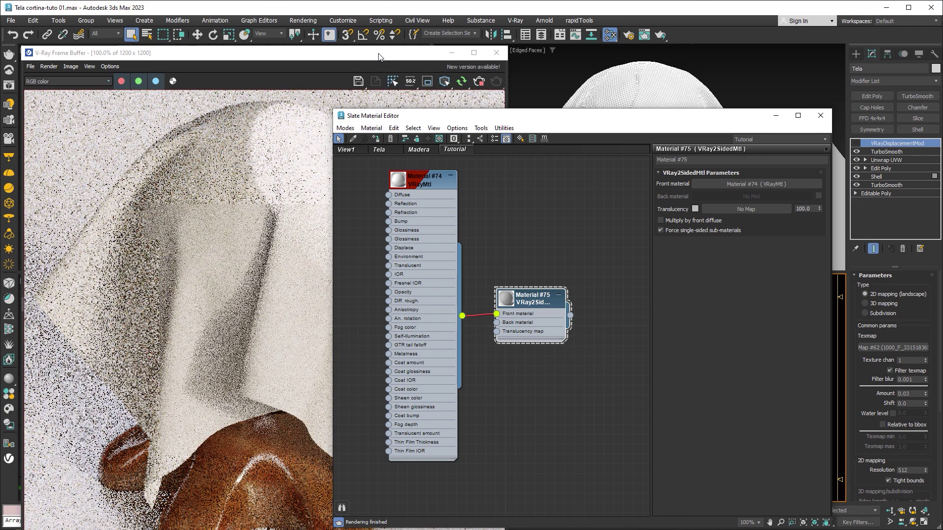
left_click(378, 56)
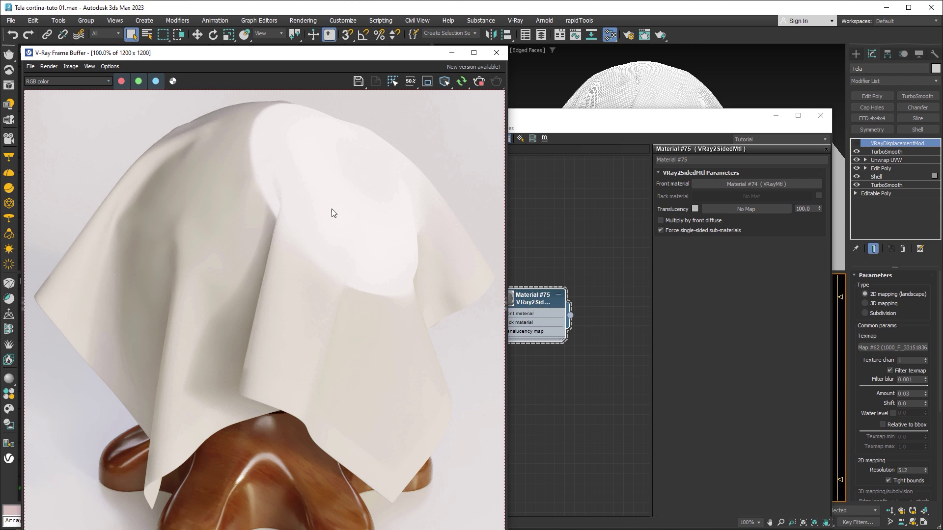
left_click(775, 115)
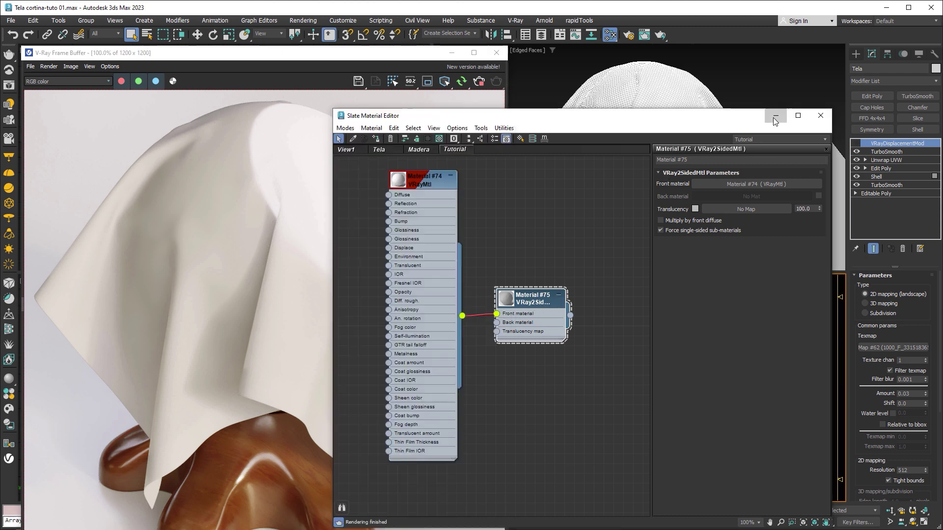
scroll(652, 167, "down", 5)
scroll(647, 183, "down", 2)
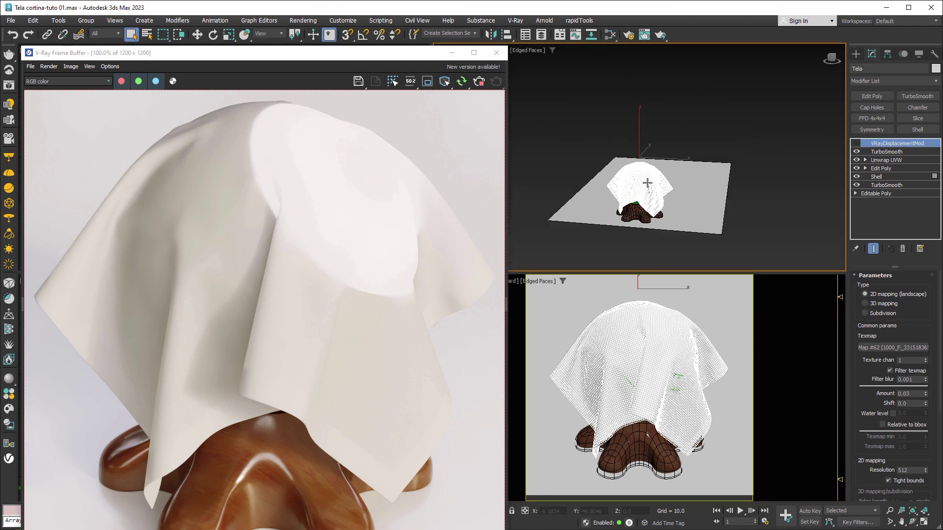
key("w")
left_click_drag(640, 130, 642, 70)
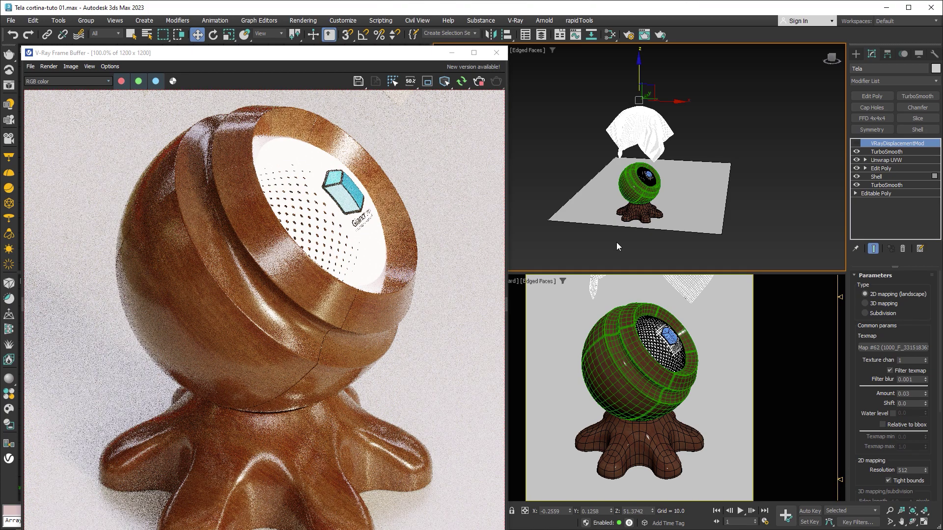
key("ctrl+z")
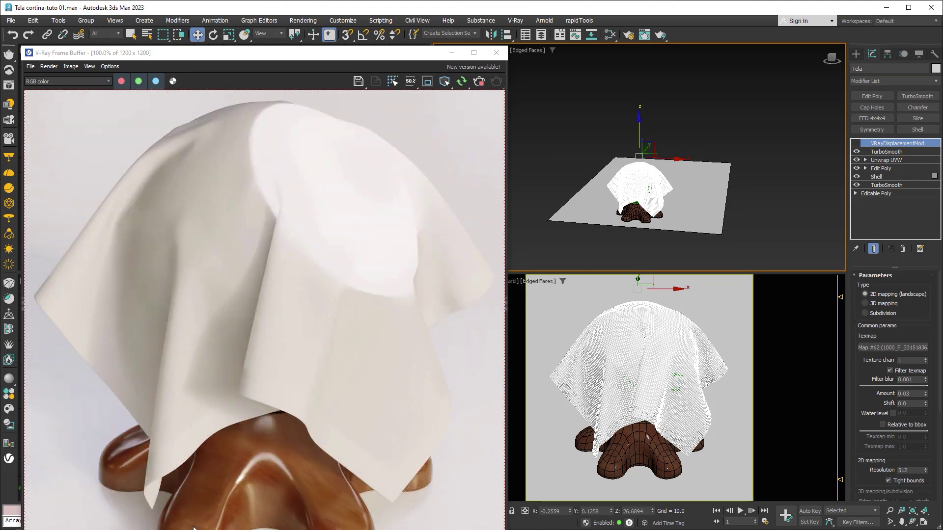
key("m")
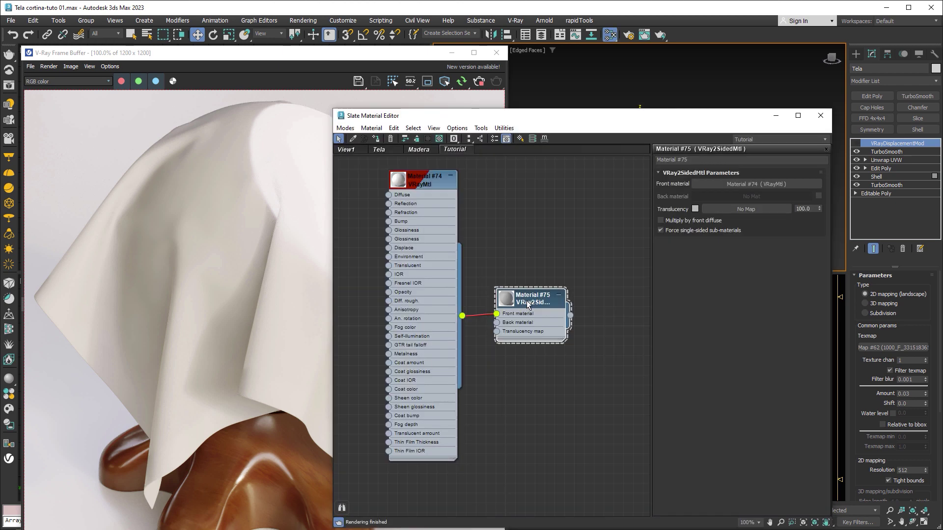
left_click(695, 209)
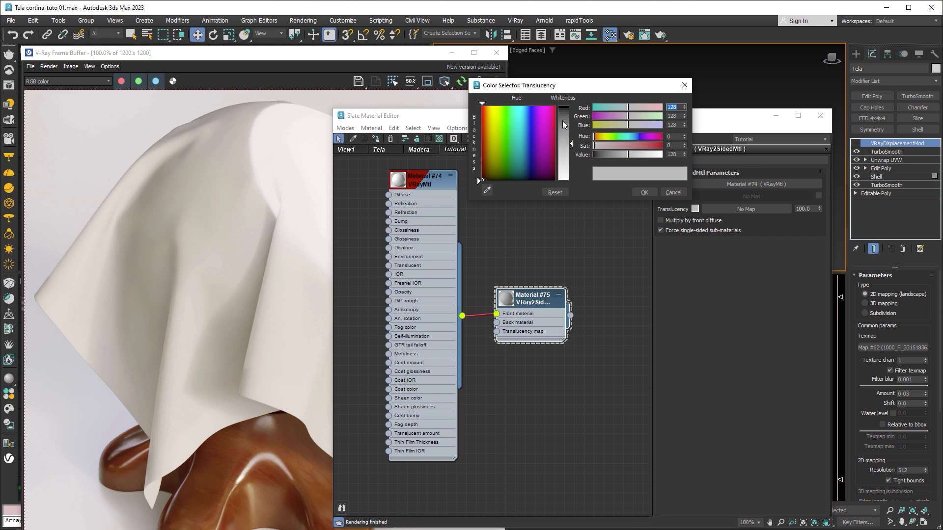
left_click_drag(562, 120, 561, 106)
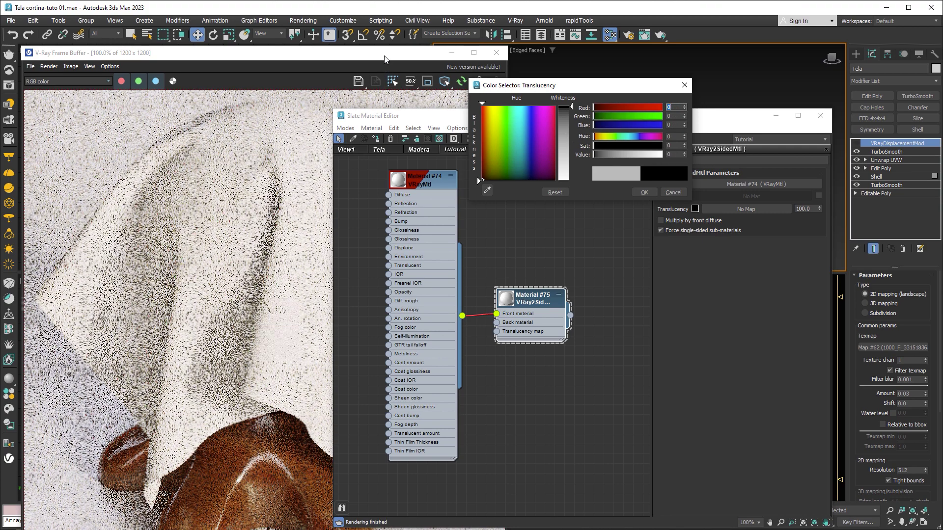
left_click(384, 59)
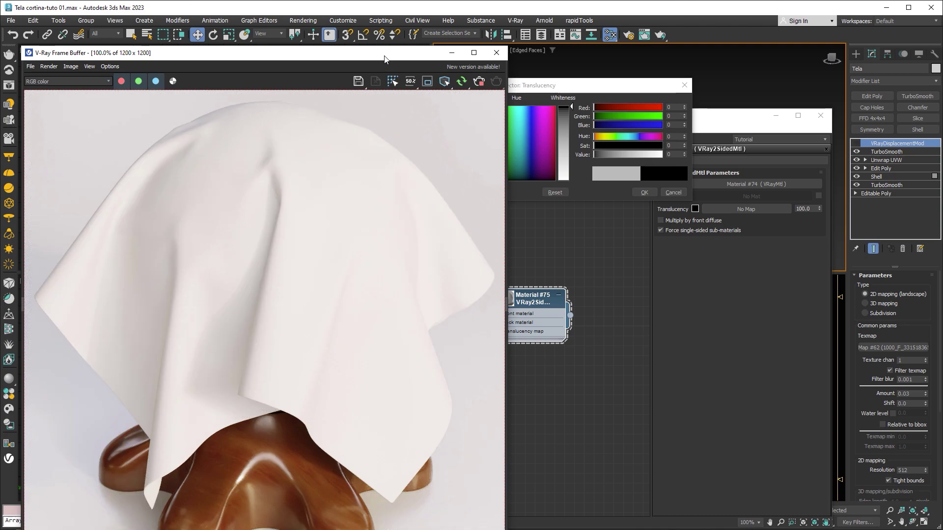
left_click(565, 85)
left_click_drag(571, 107, 571, 181)
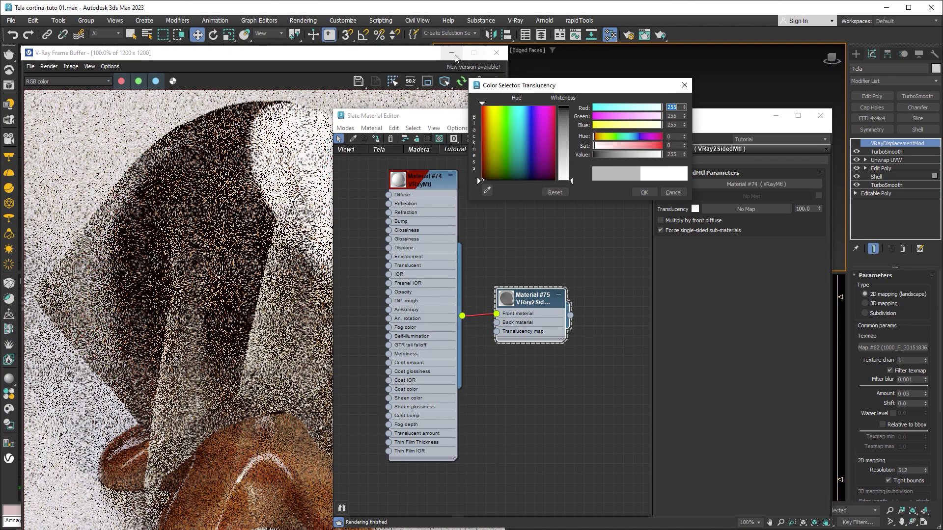
left_click(427, 57)
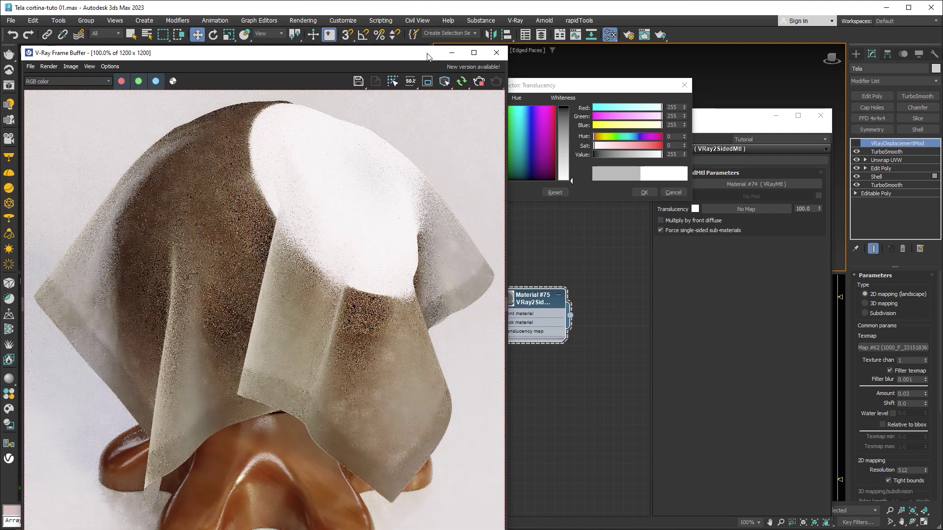
left_click(609, 87)
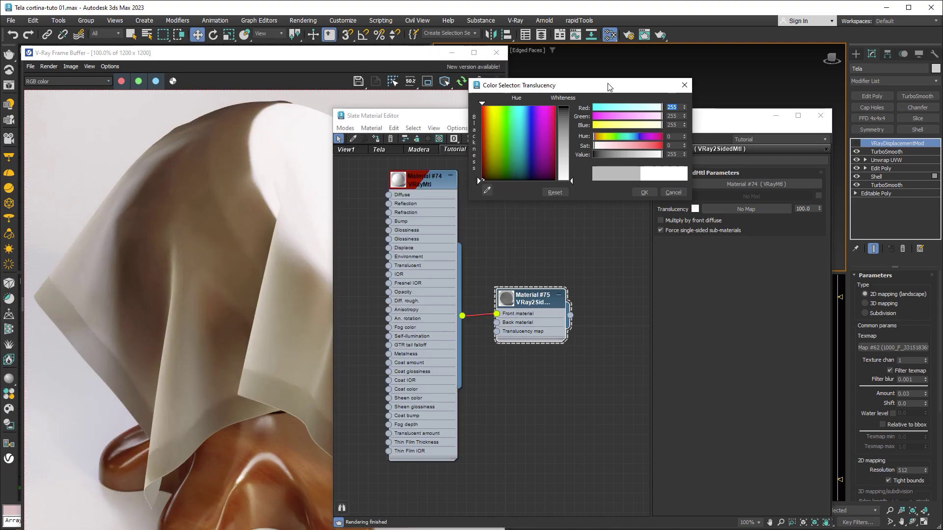
left_click(670, 192)
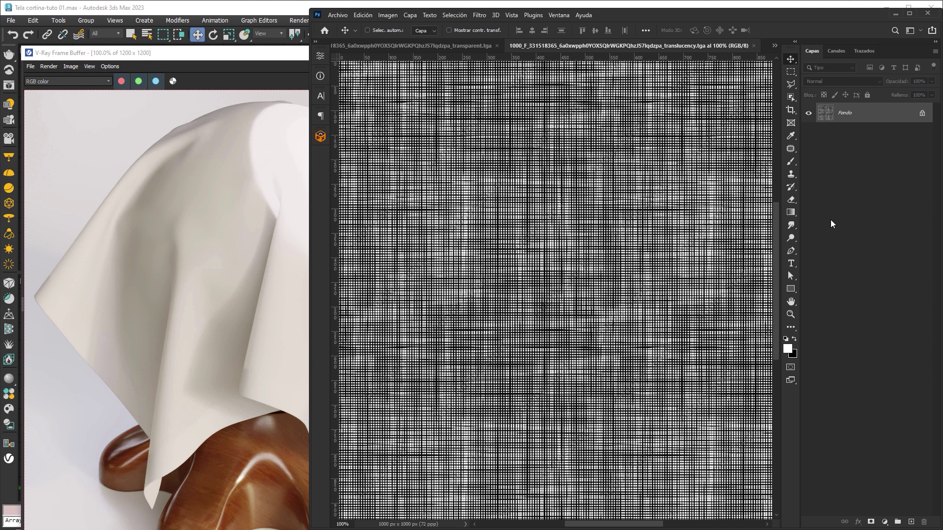
Minimize Photoshop after reviewing the woven translucency texture to return to 3ds Max.
left_click(893, 16)
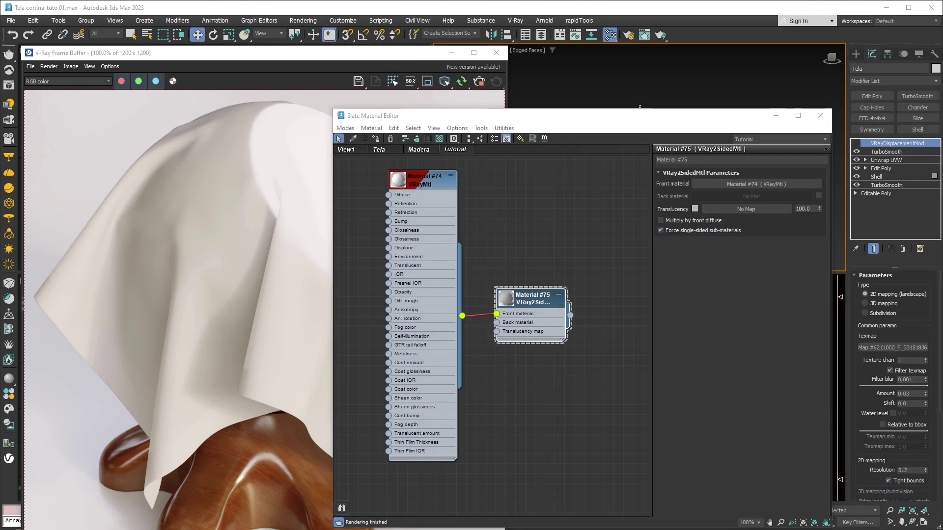
Connect the woven TGA as a VRayBitmap to Material #75's Translucency map and check the render.
left_click_drag(756, 434, 493, 408)
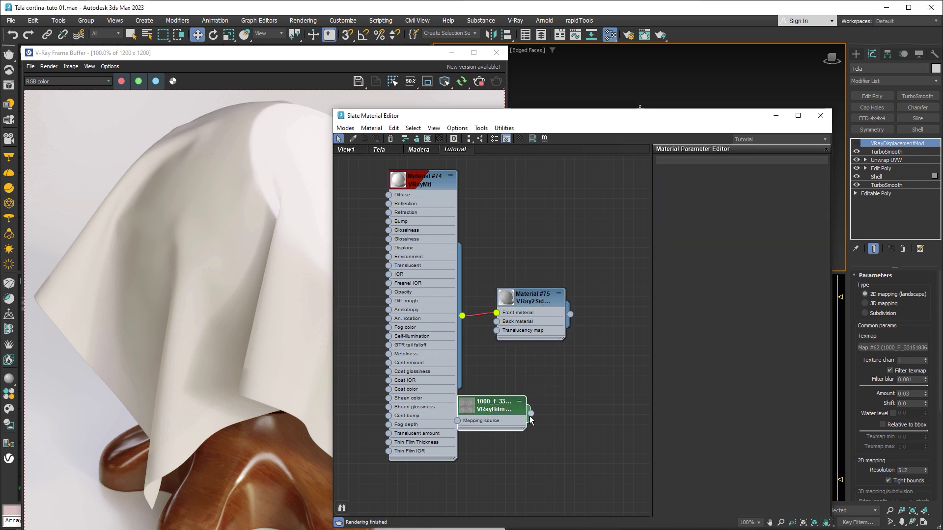
left_click_drag(530, 413, 497, 332)
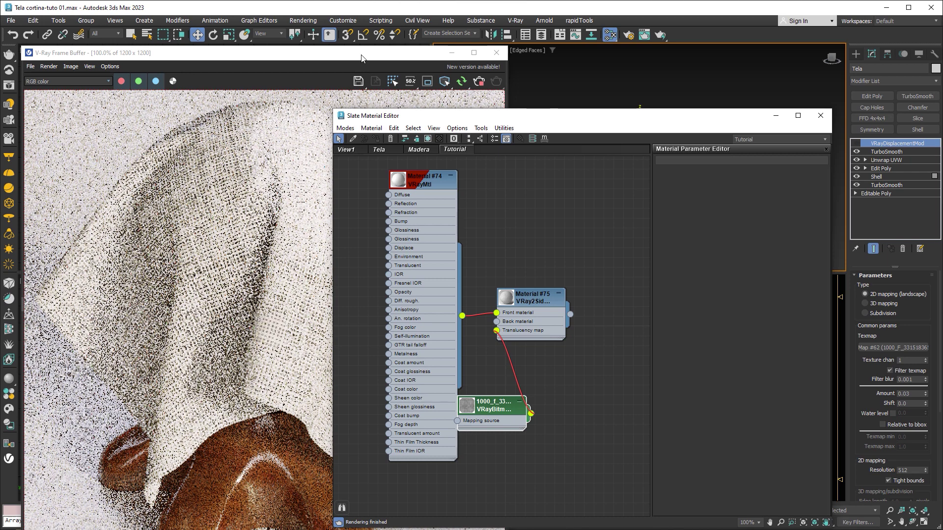
left_click(447, 51)
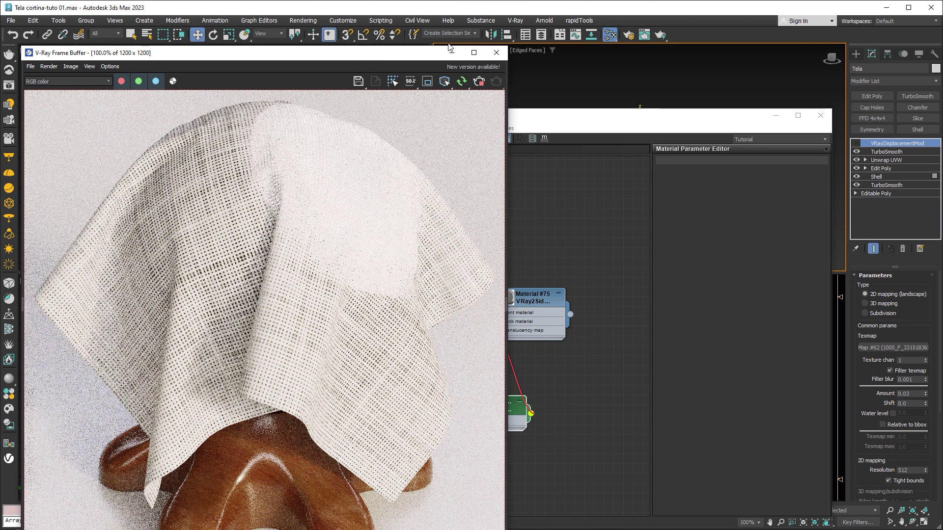
left_click(573, 116)
Set the woven VRayBitmap's U and V Tiling to 2.0 and check the finer-weave render.
double_click(495, 412)
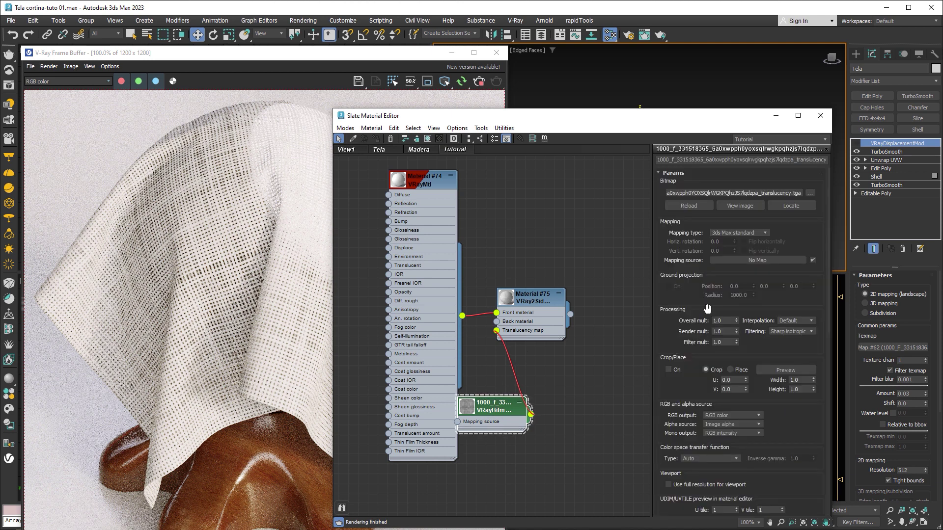
left_click_drag(828, 252, 821, 449)
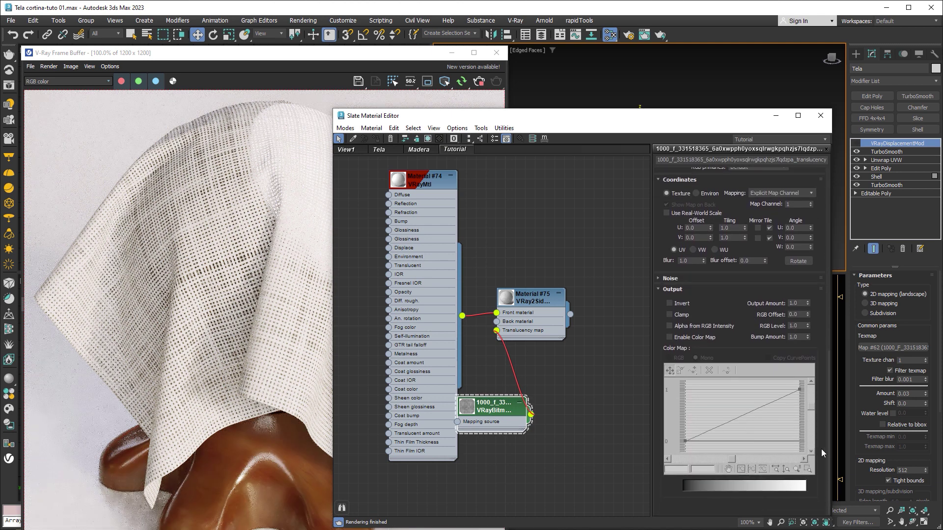
double_click(721, 227)
type("2")
key("Tab")
type("2")
key("Return")
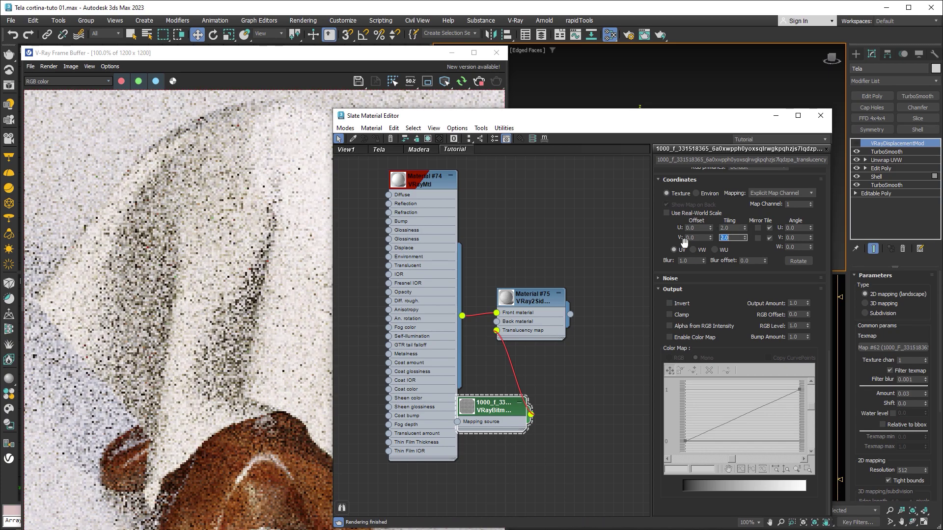
left_click(414, 56)
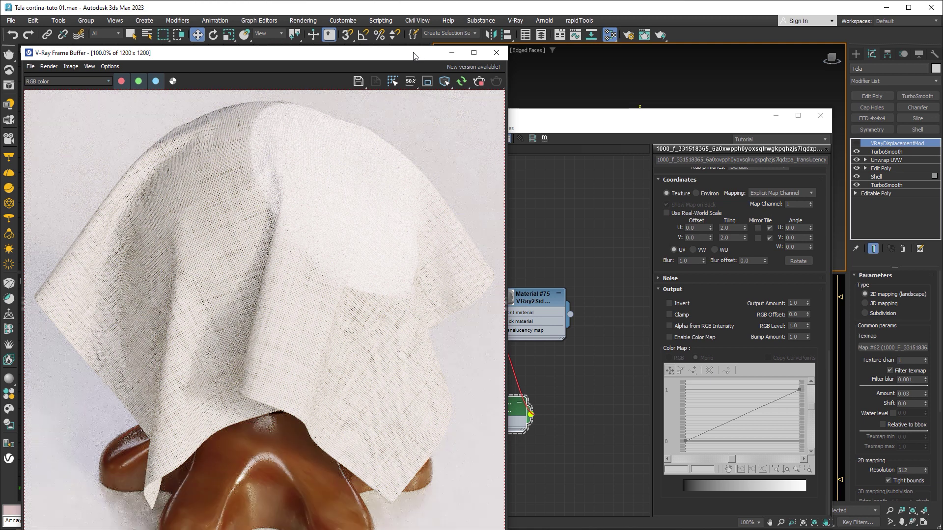
left_click(588, 120)
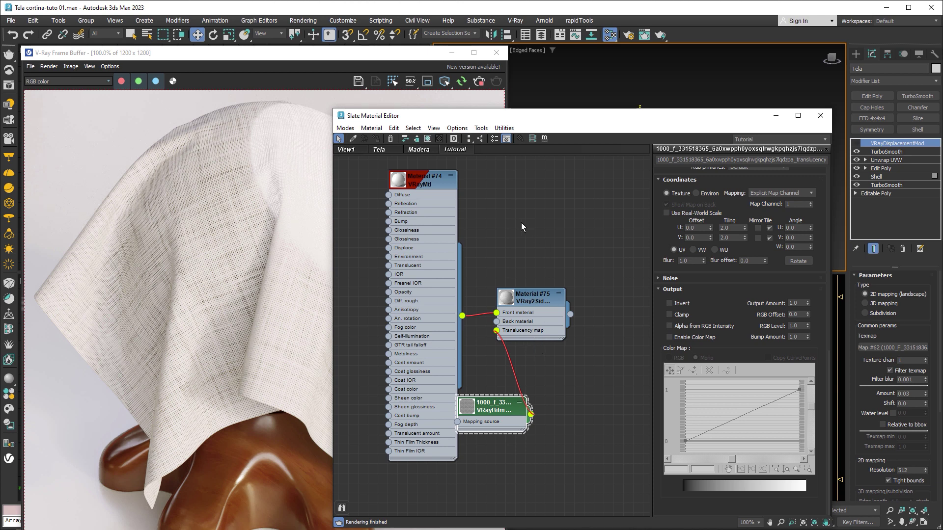
Change Material #74's diffuse to a muted blue (30, 48, 94) and check the blue cloth render.
double_click(423, 179)
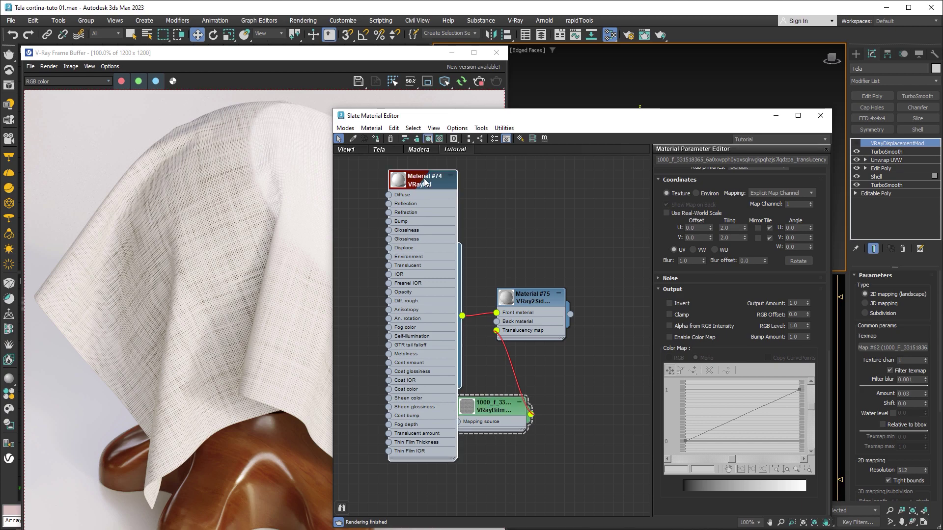
scroll(712, 245, "up", 3)
scroll(746, 285, "up", 3)
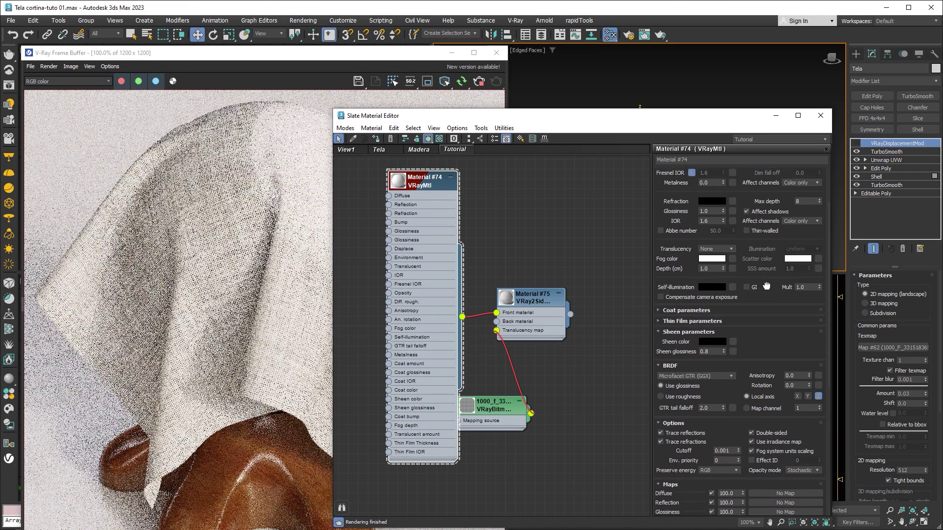
scroll(756, 275, "up", 3)
left_click(723, 182)
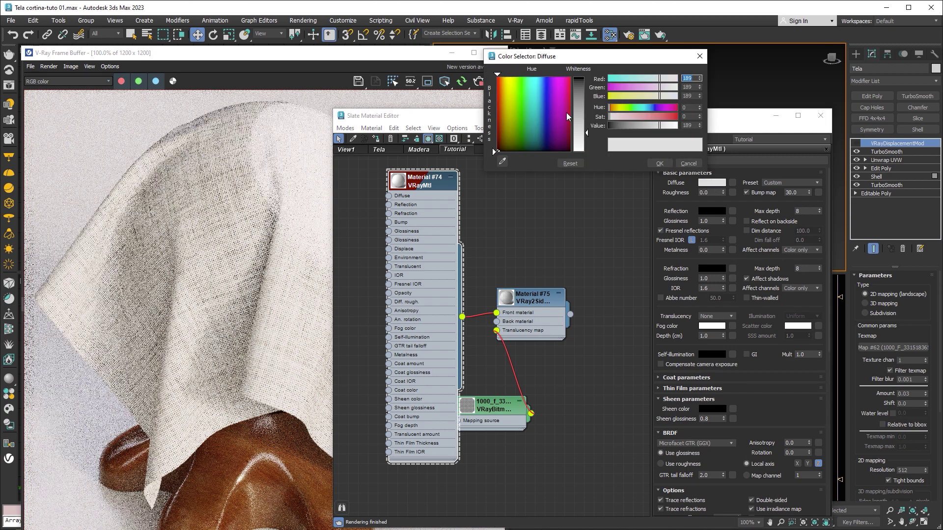
left_click(543, 131)
left_click_drag(579, 132, 578, 86)
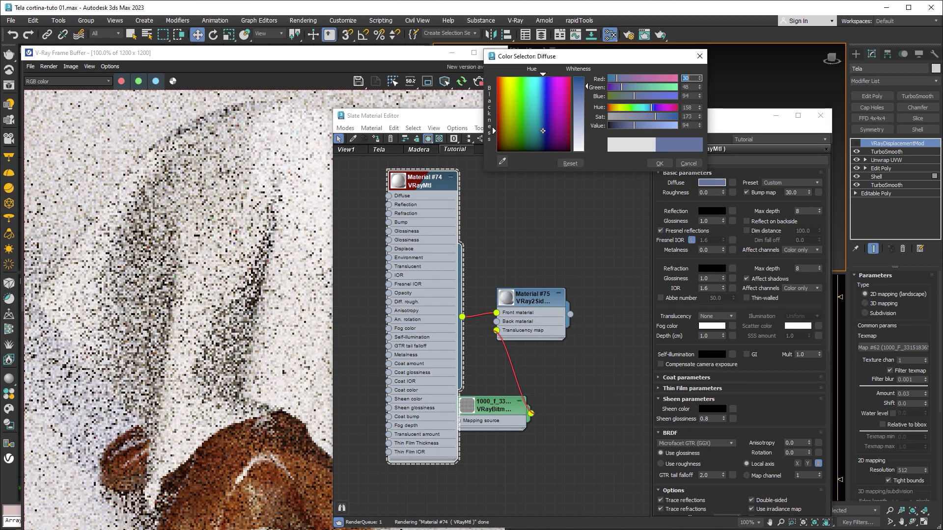
left_click(659, 163)
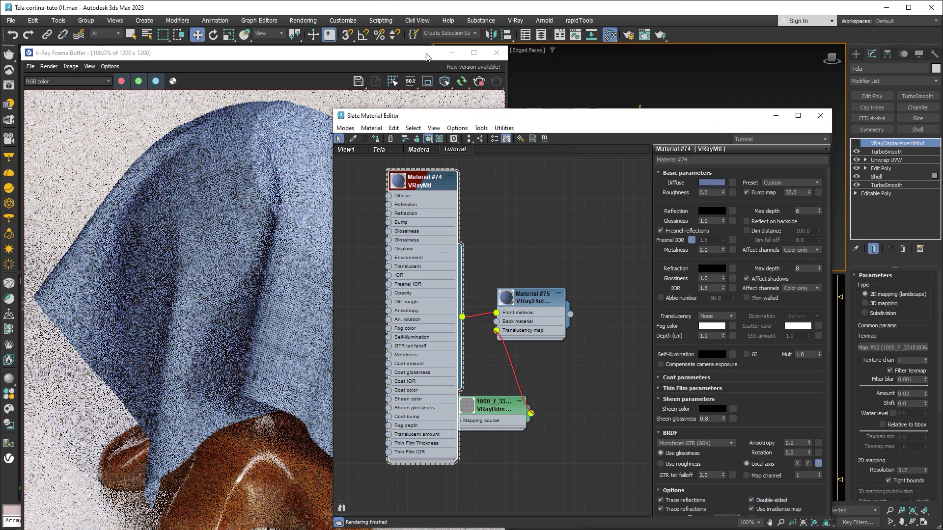
left_click(412, 53)
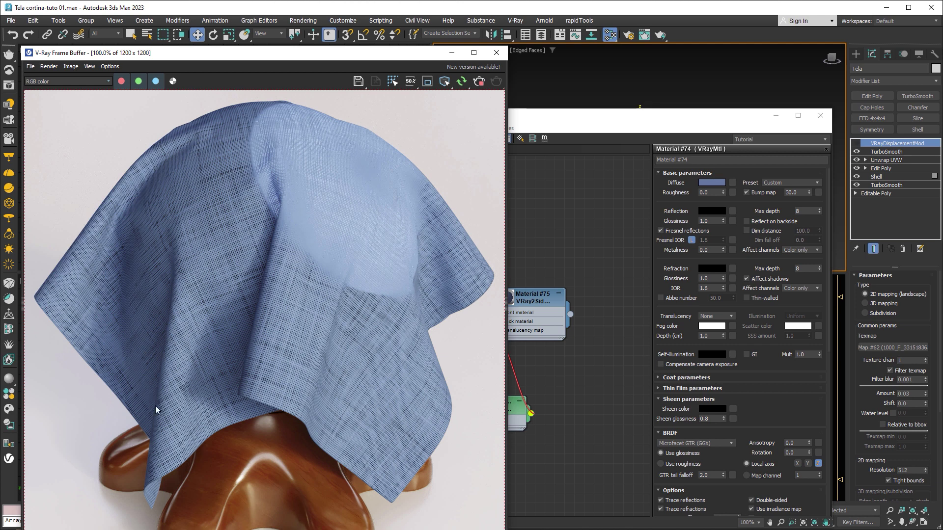
left_click(573, 122)
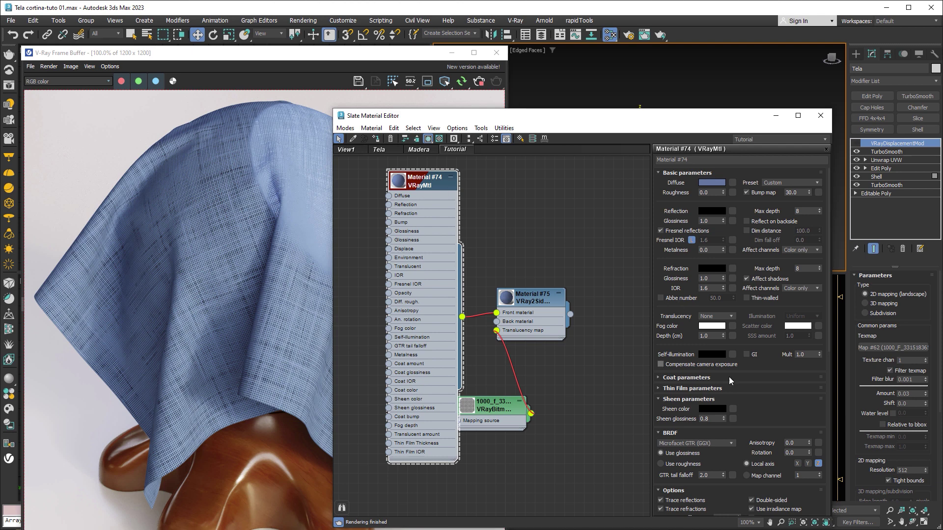
Give the fabric a white sheen colour and check the render.
left_click_drag(829, 307, 829, 351)
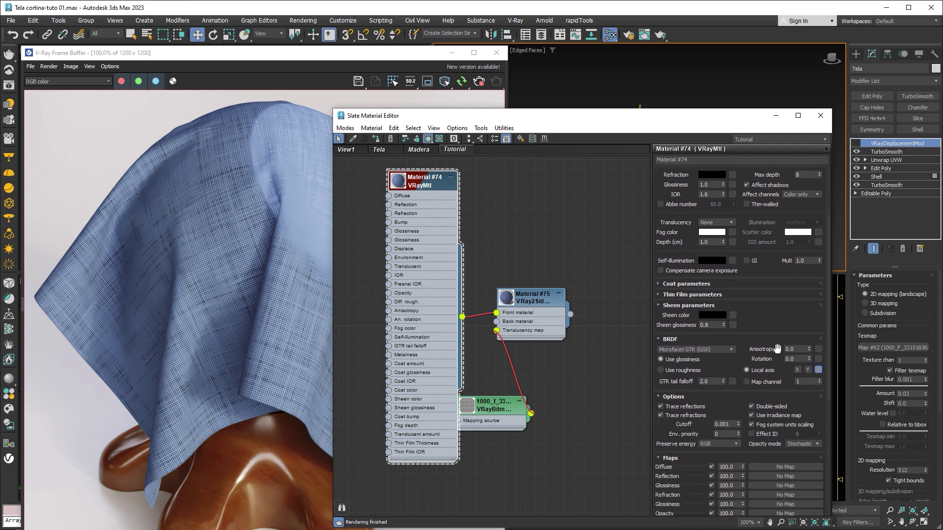
left_click(713, 315)
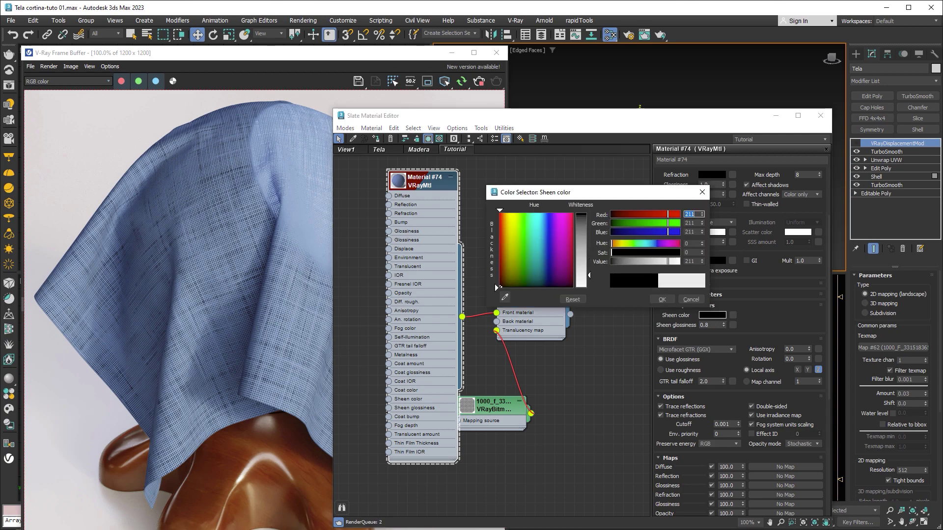
left_click(661, 299)
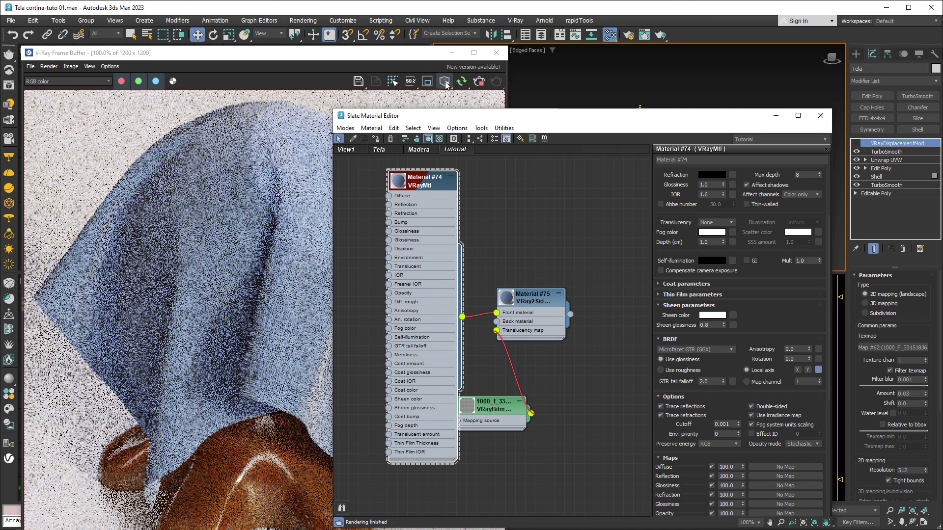
left_click(412, 58)
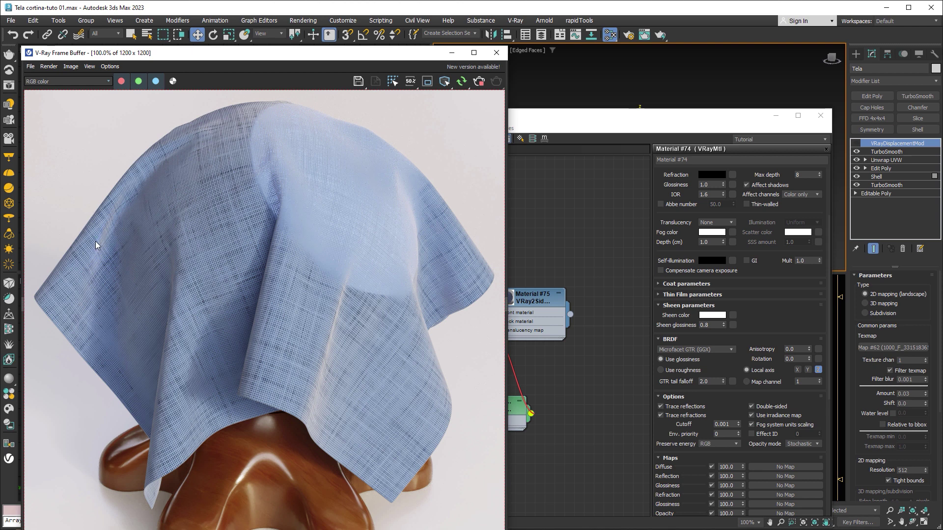
left_click(622, 121)
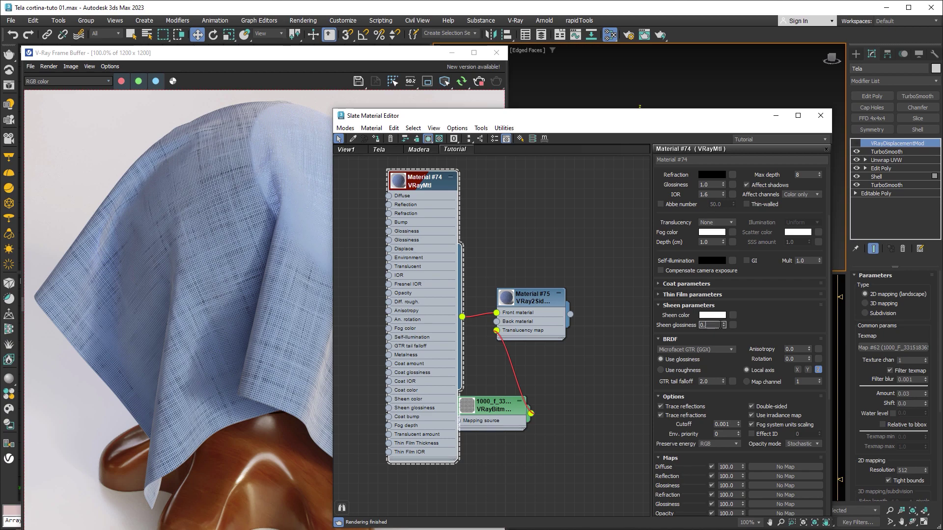
left_click(712, 325)
type("2")
Set the fabric's sheen glossiness to 0.8.
key("Return")
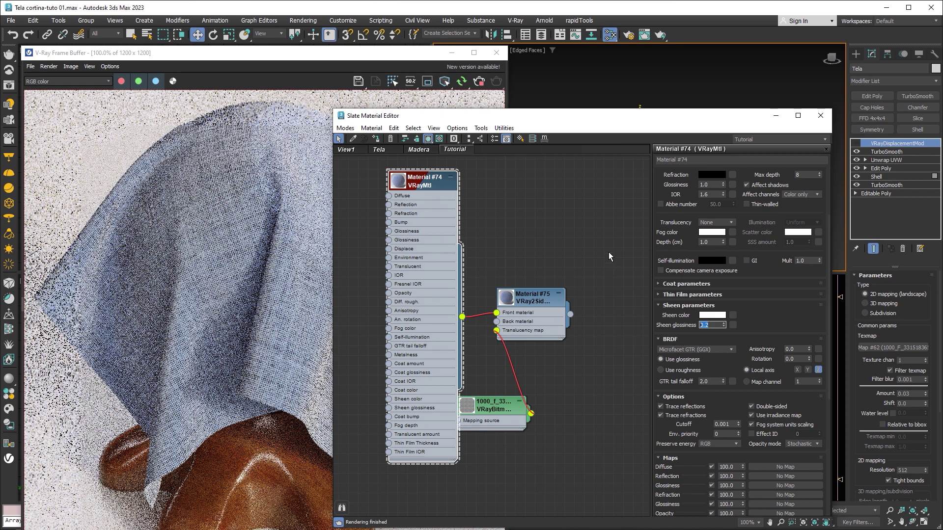
type("0.")
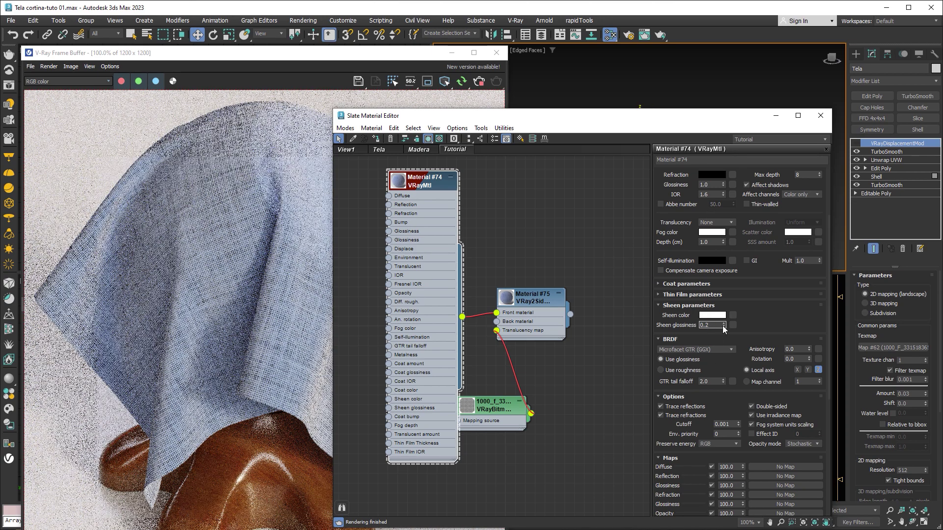
type("8")
key("Return")
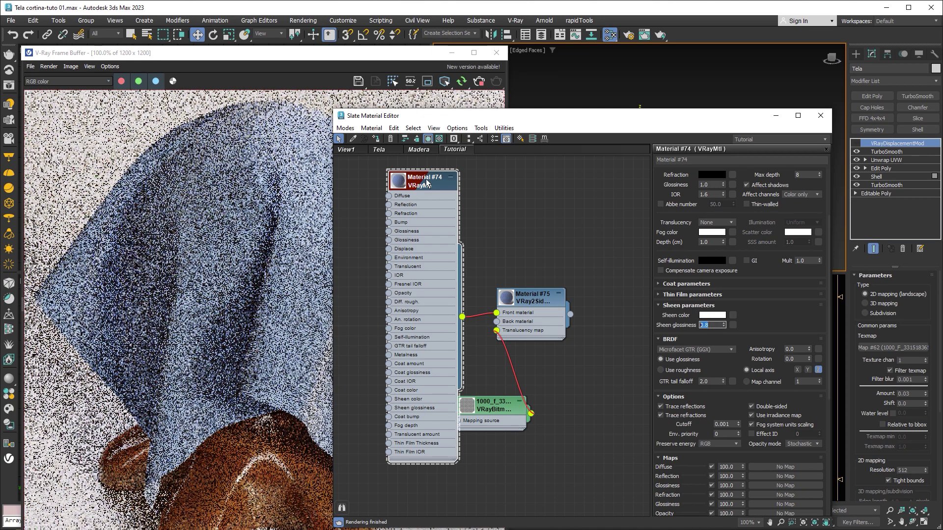
Set Material #74's diffuse to light grey 189 and review the paler cloth in the render history.
scroll(702, 199, "up", 3)
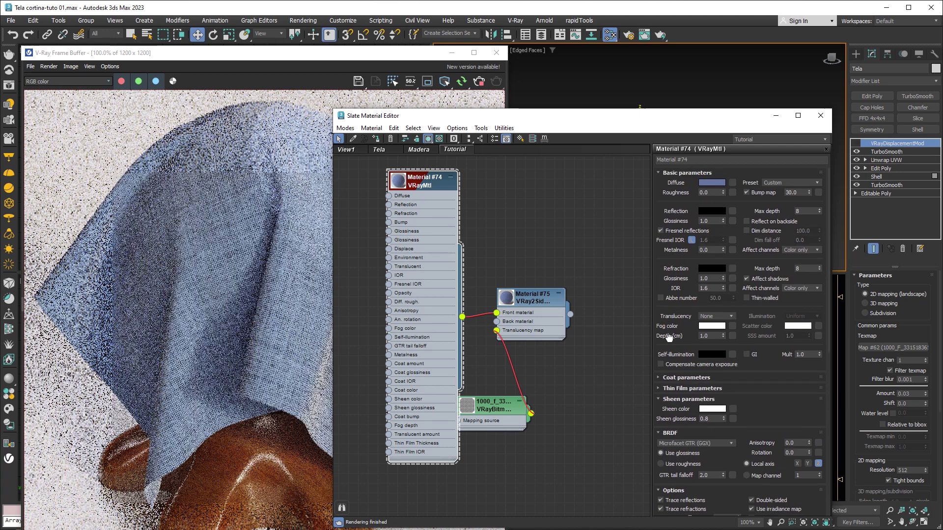
left_click(711, 182)
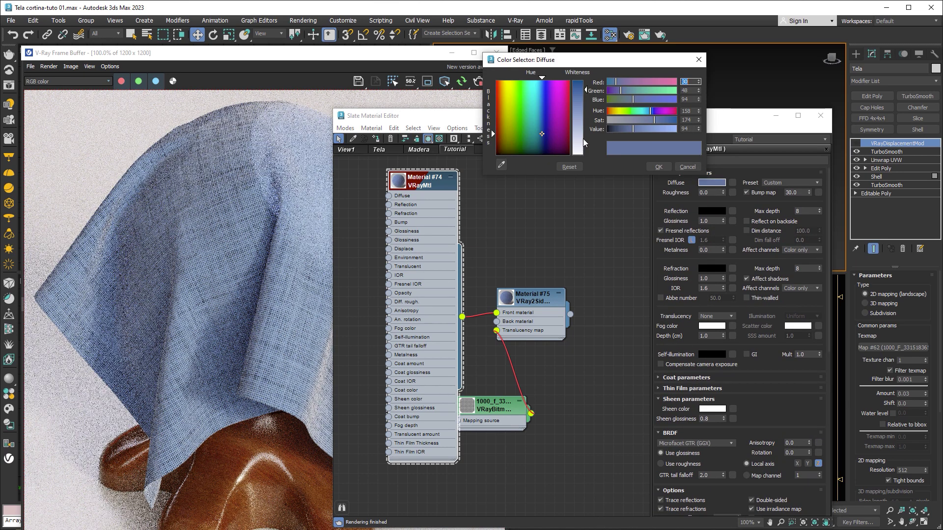
left_click_drag(583, 138, 598, 169)
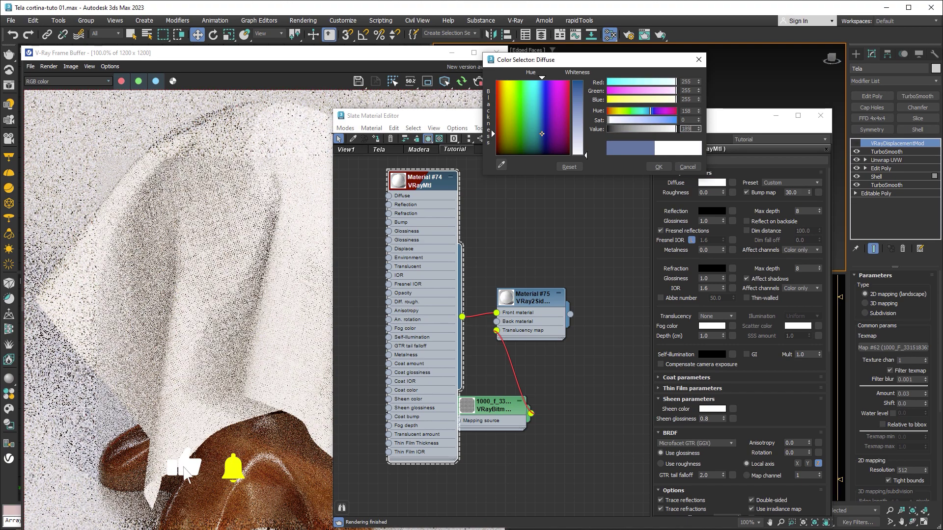
left_click_drag(492, 133, 491, 152)
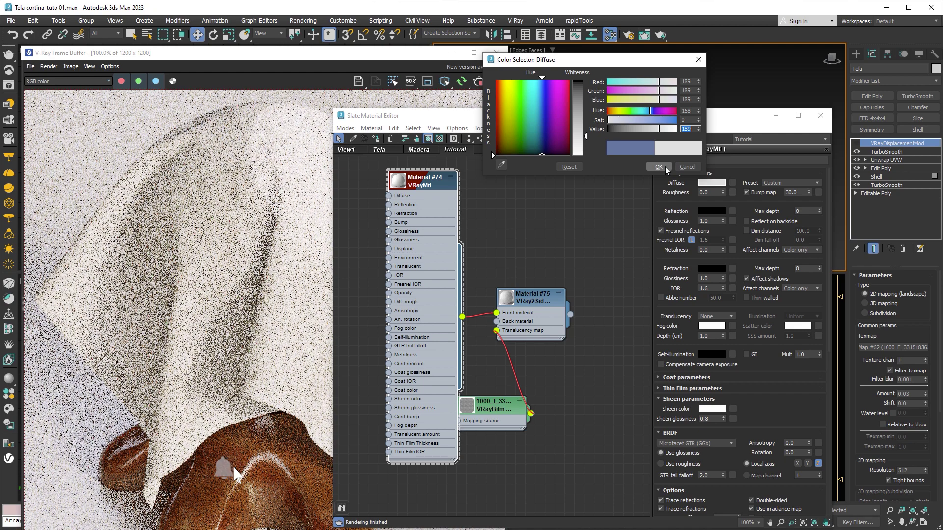
left_click(666, 168)
left_click(412, 56)
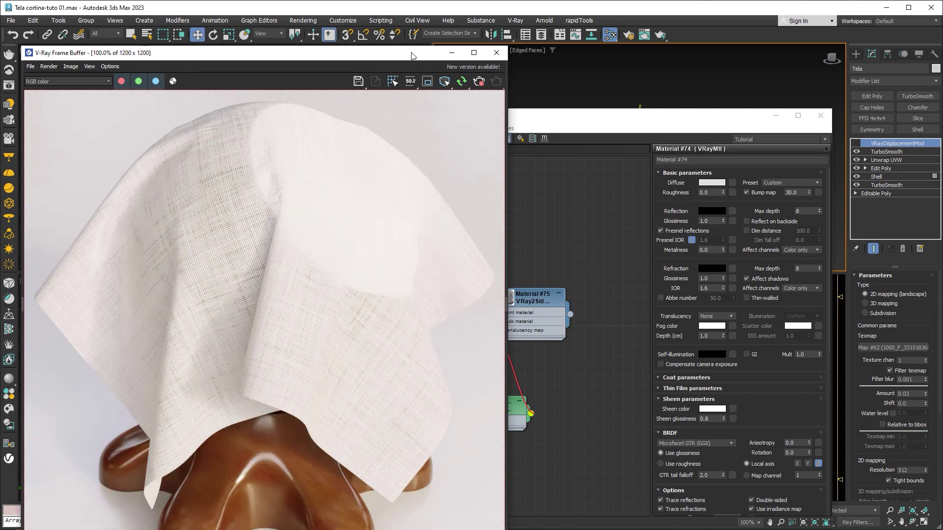
left_click(23, 306)
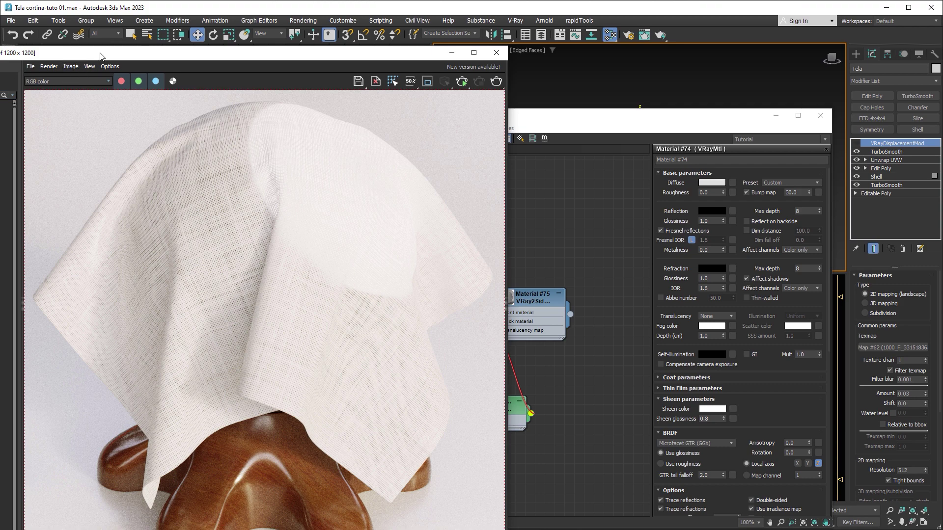
Store the current off-white cloth render in the V-Ray frame buffer history.
left_click_drag(100, 54, 195, 53)
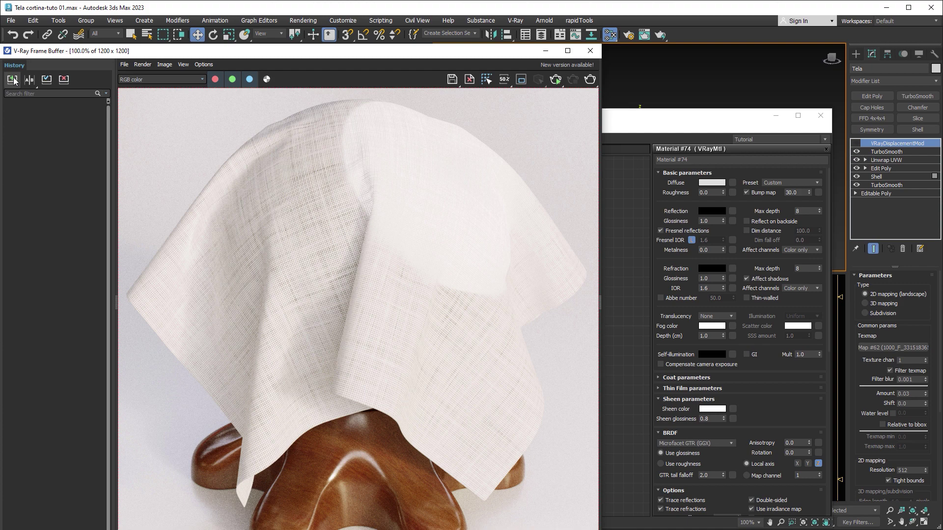
left_click(13, 80)
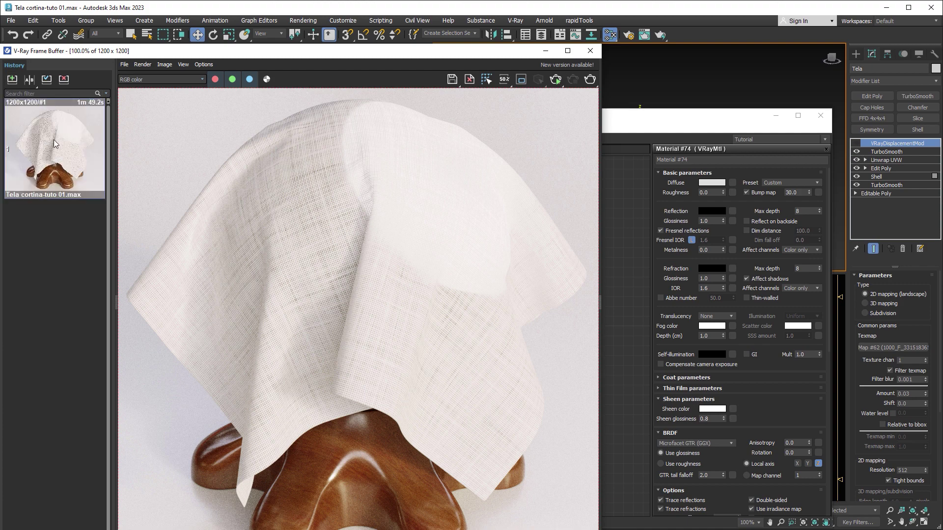
left_click(114, 303)
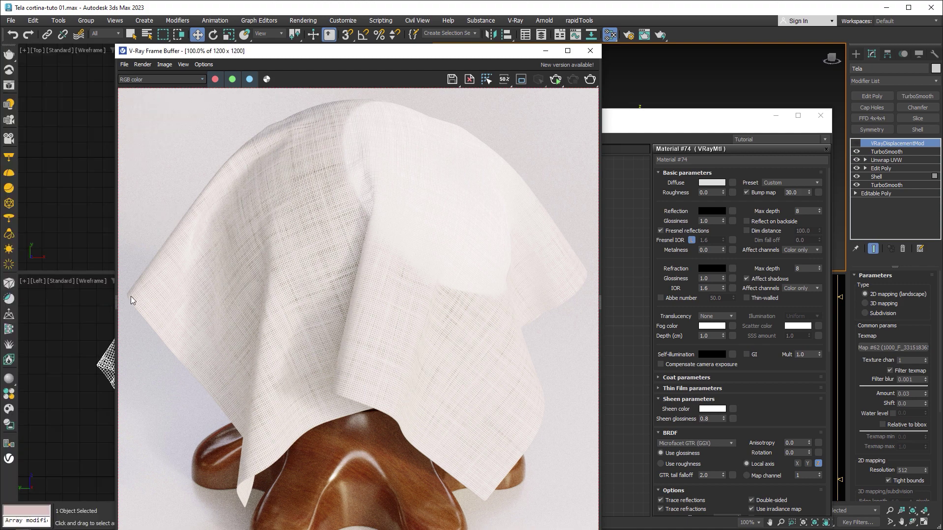
left_click_drag(288, 53, 189, 53)
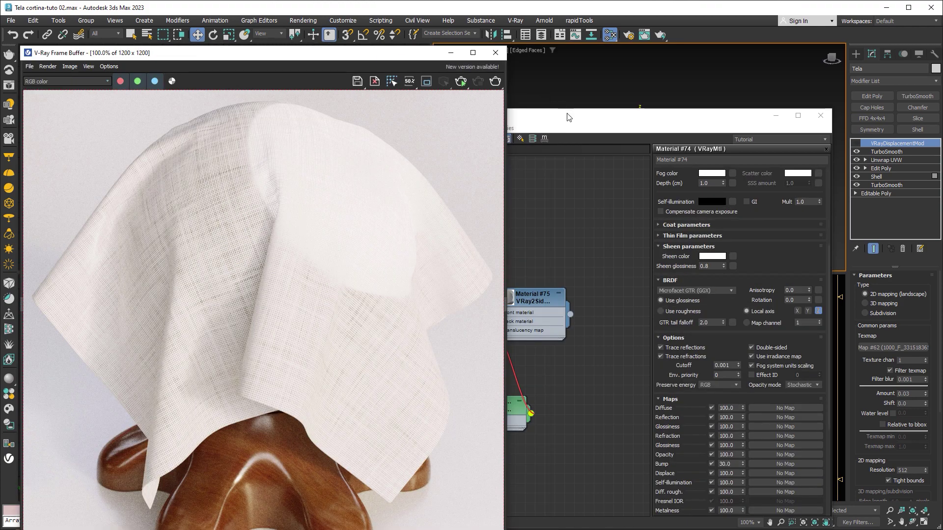
Create a new VRayMtl node, Material #76, in the Slate node view.
left_click(567, 118)
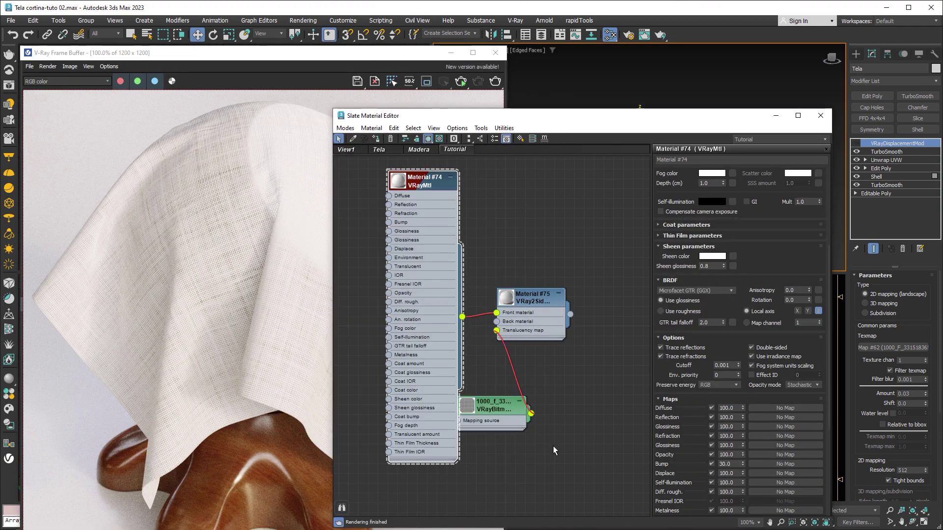
mouse_move(555, 449)
middle_mouse_down()
mouse_move(544, 270)
mouse_move(537, 274)
mouse_move(549, 241)
middle_mouse_up()
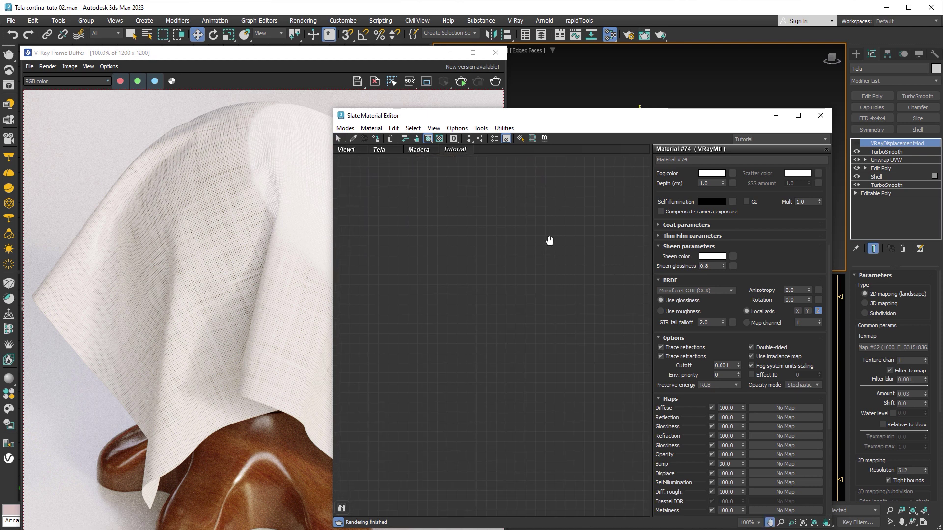
right_click(444, 242)
mouse_move(472, 249)
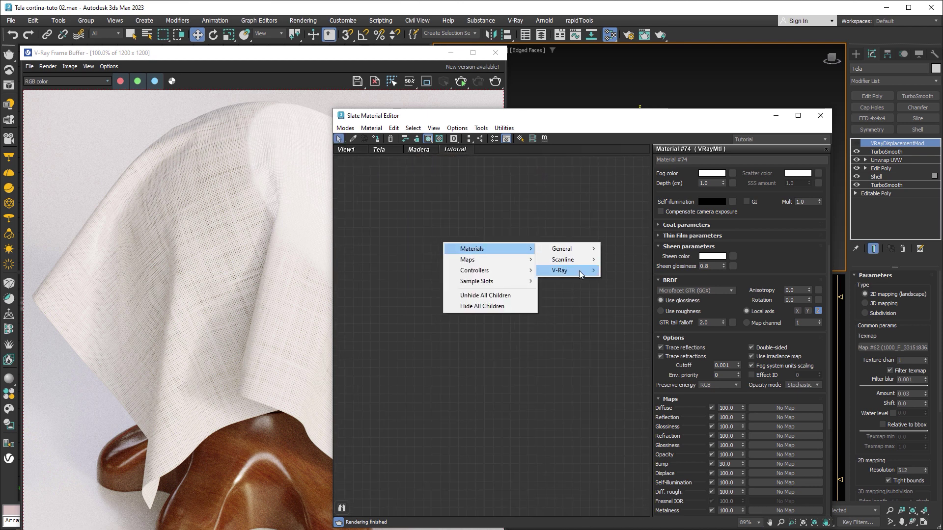
left_click(637, 397)
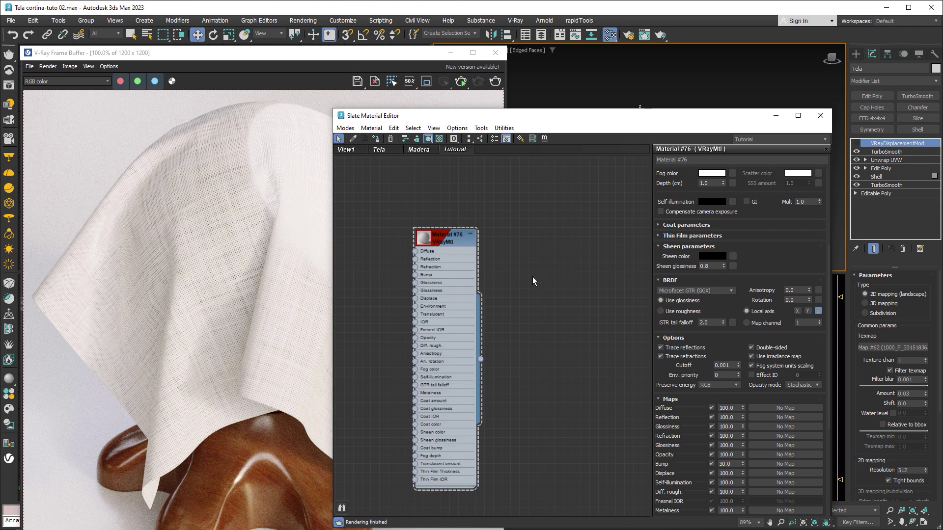
left_click(445, 240)
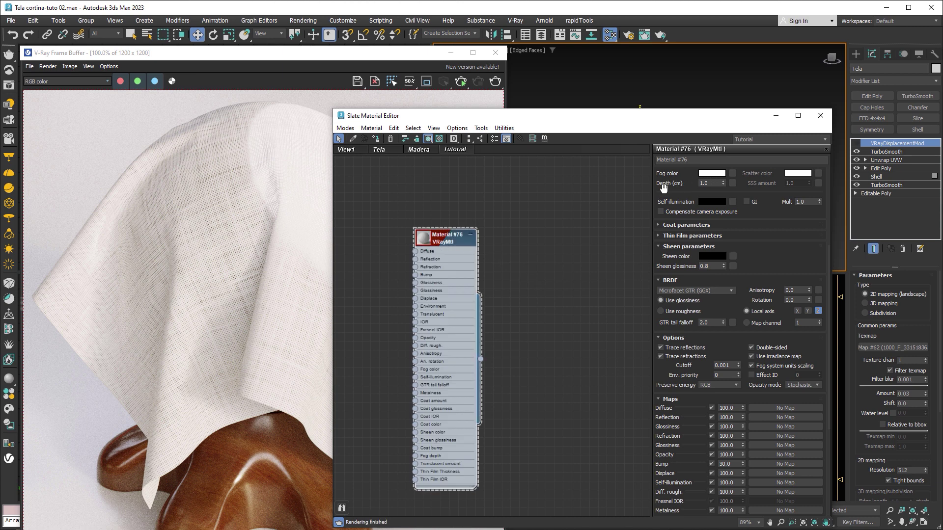
Set Material #76's diffuse colour to light grey, value 189.
scroll(712, 207, "up", 3)
scroll(721, 211, "up", 3)
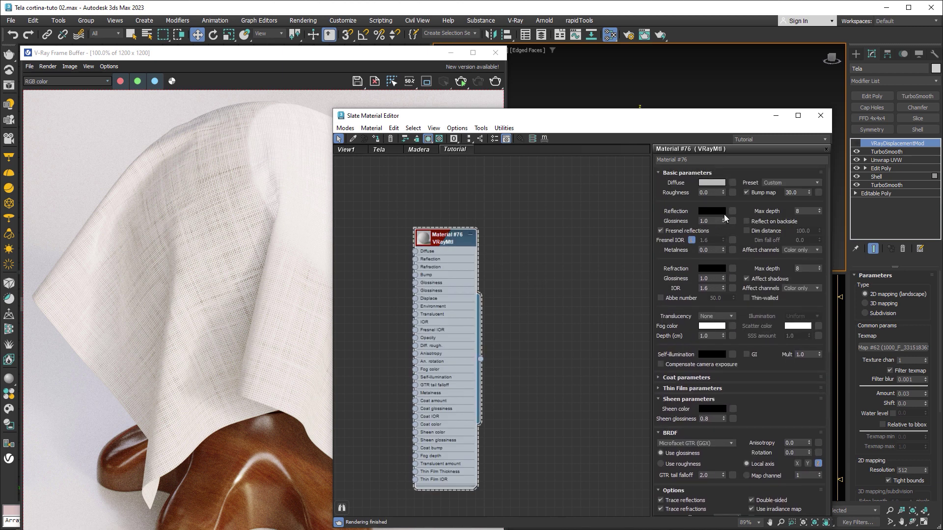
left_click(712, 182)
double_click(687, 128)
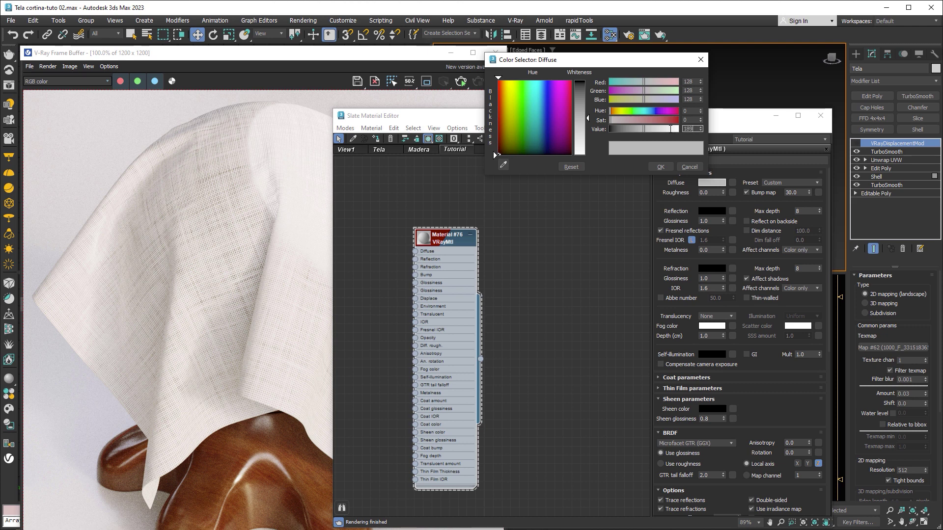
key("Return")
left_click(661, 167)
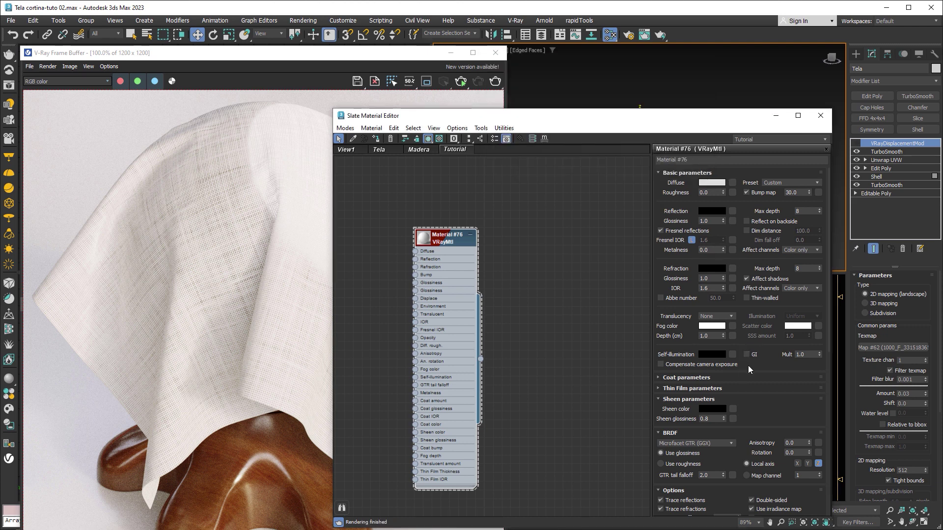
Make the sheen colour white and re-render the plain cloth.
left_click(712, 408)
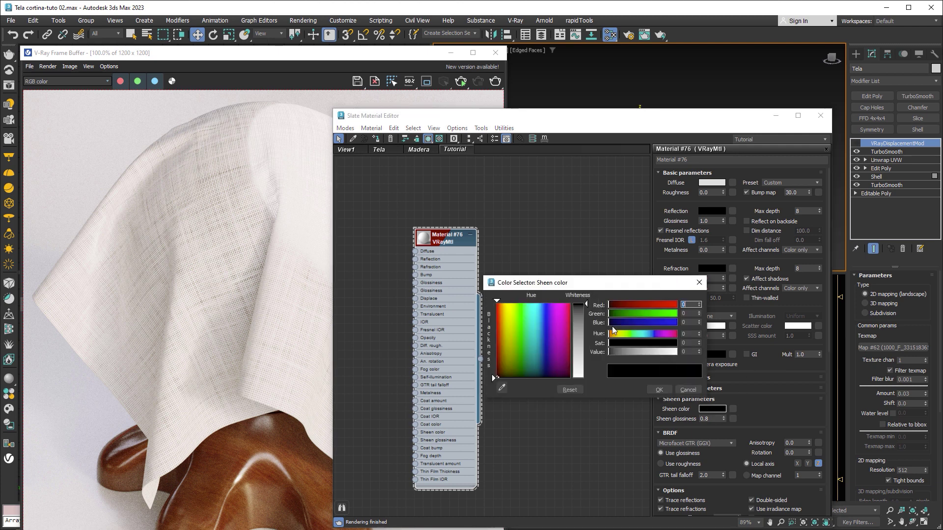
left_click_drag(579, 363, 579, 381)
left_click(658, 390)
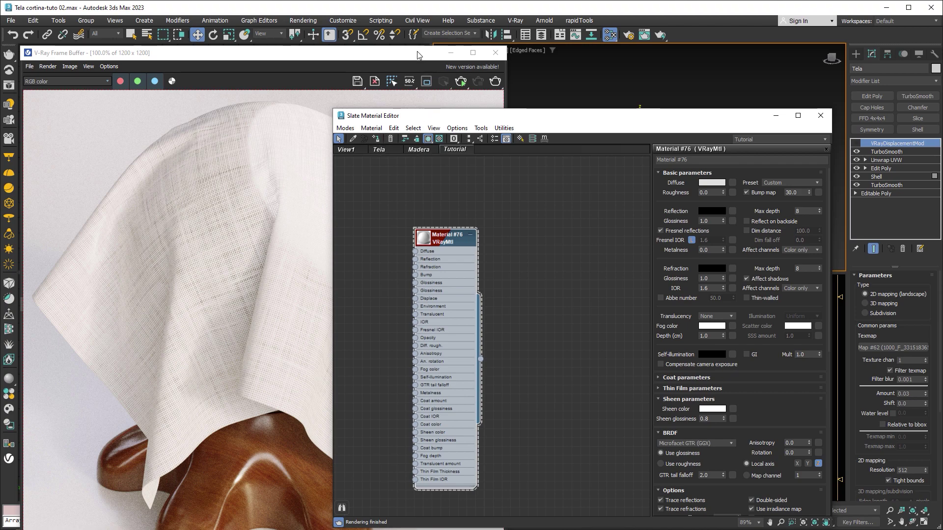
left_click(460, 81)
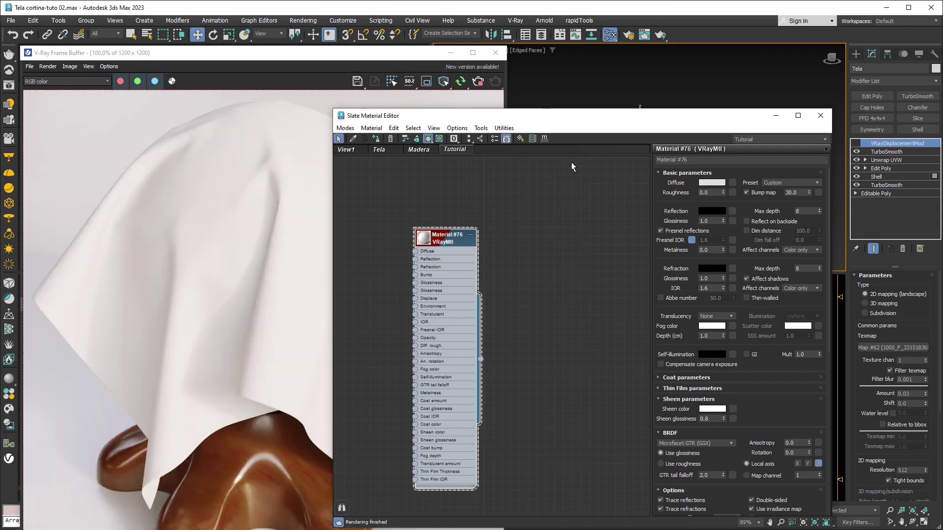
Make Material #76 thin-walled with SSS translucency.
left_click(746, 298)
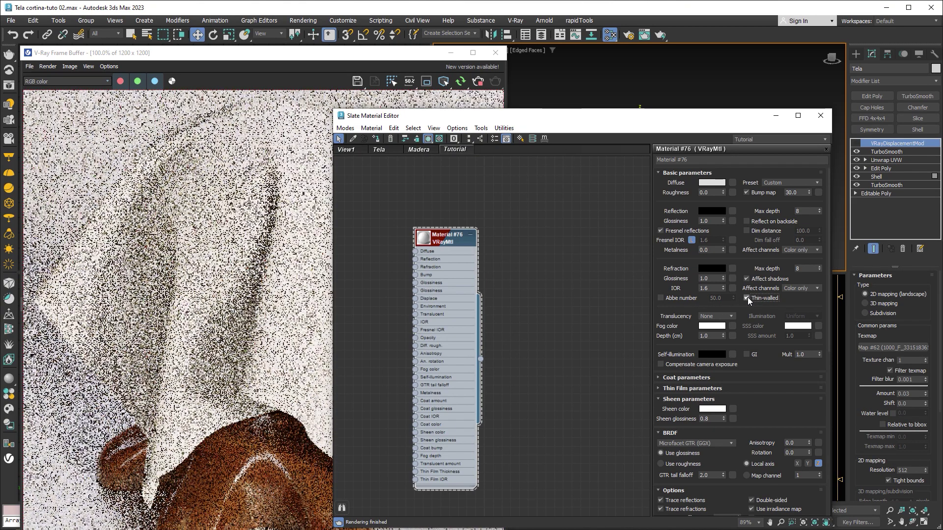
left_click(731, 317)
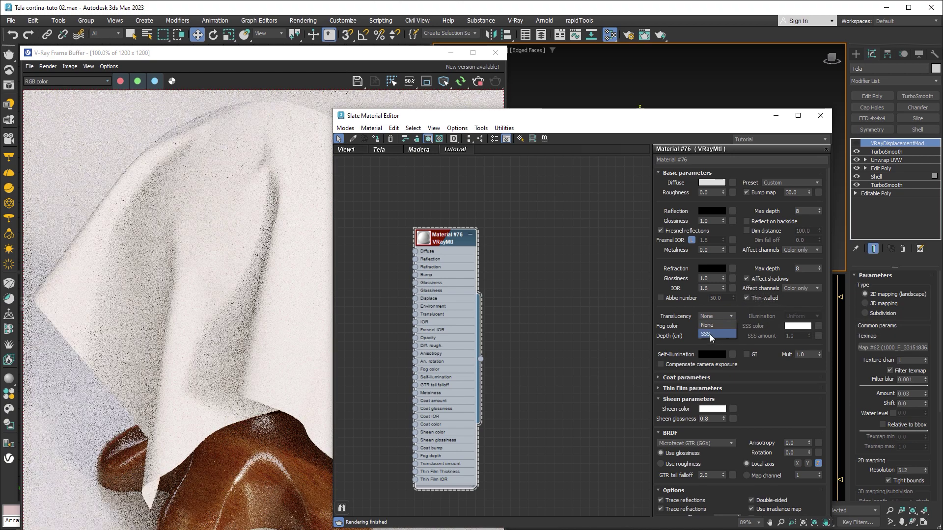
left_click(715, 334)
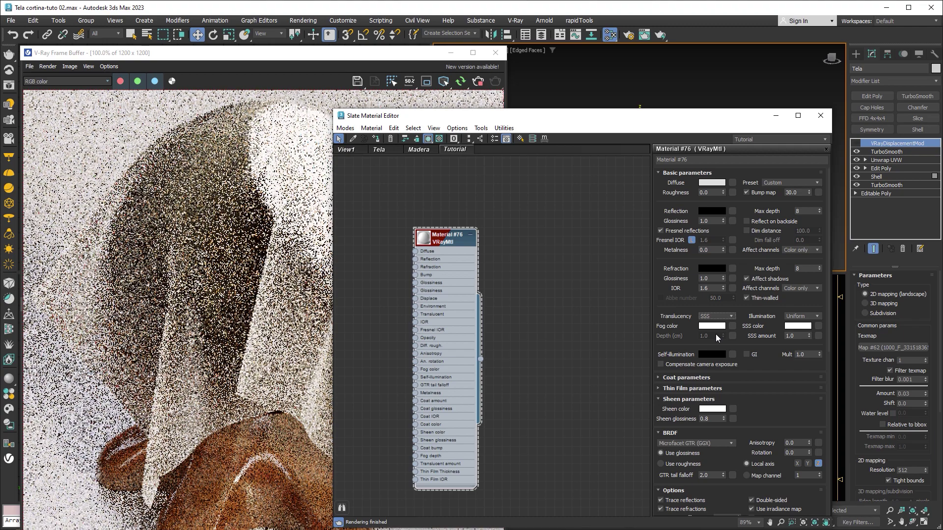
left_click(401, 57)
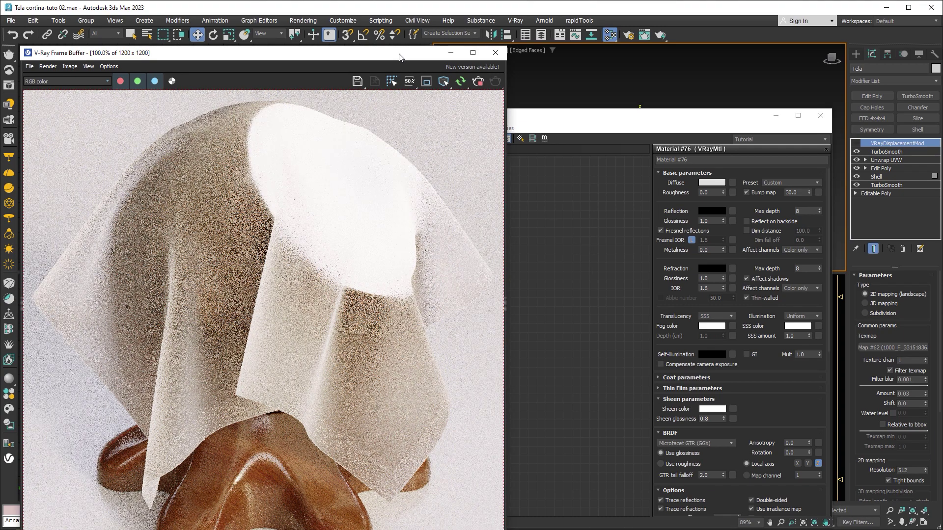
Try a grey 32 translucency colour, then change it to near-white.
left_click(799, 327)
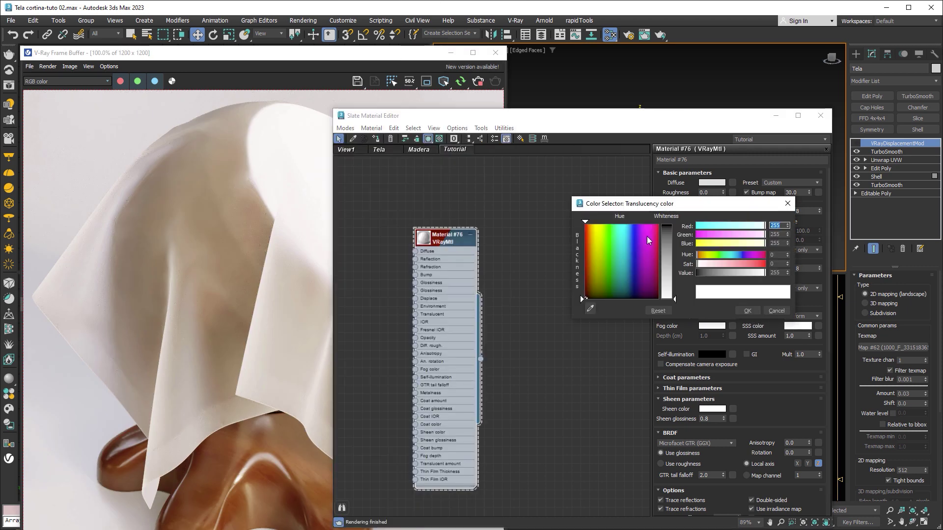
left_click(667, 237)
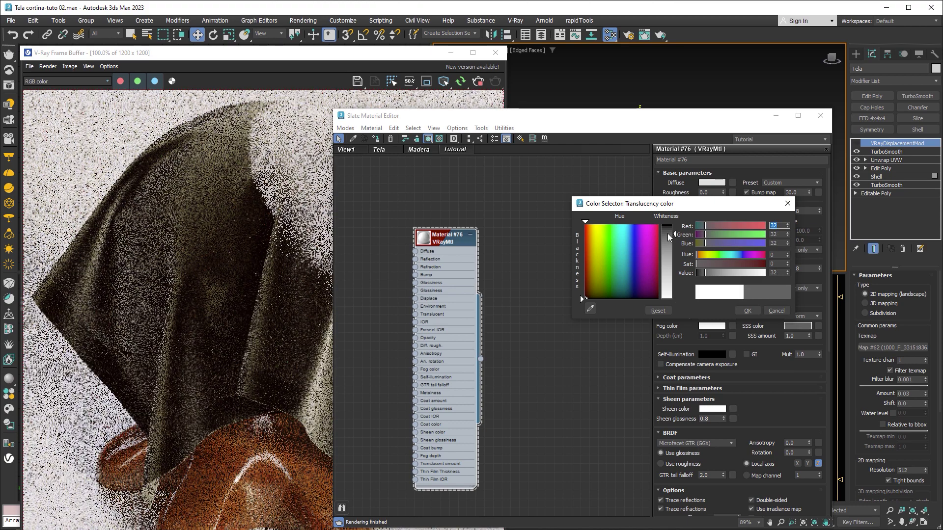
left_click(746, 309)
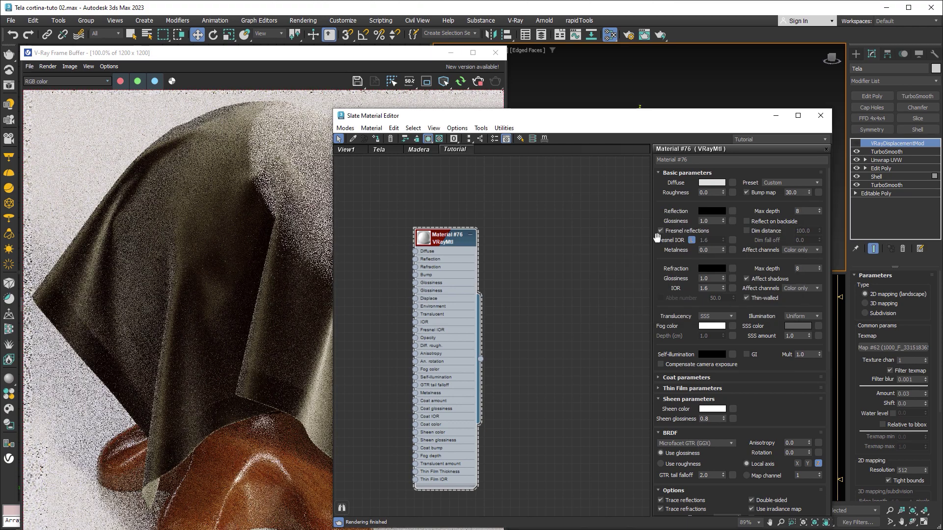
left_click(422, 57)
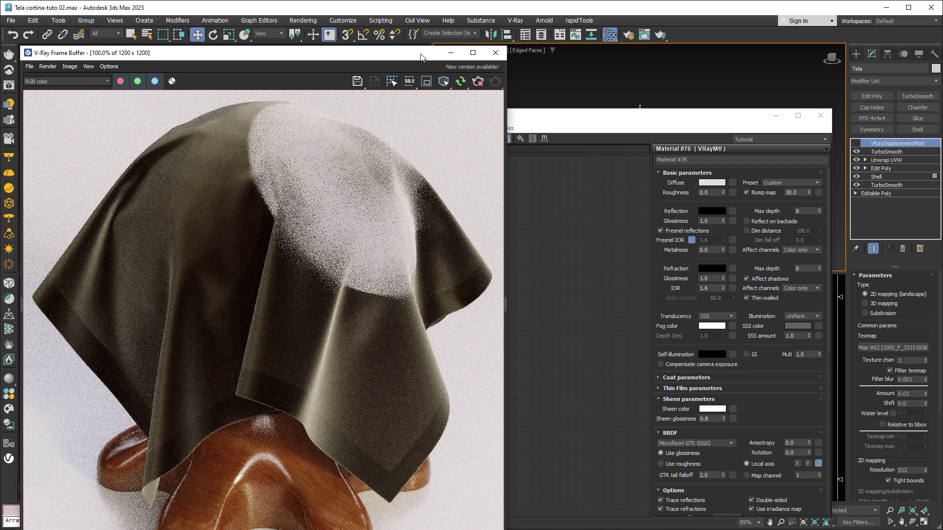
left_click(791, 325)
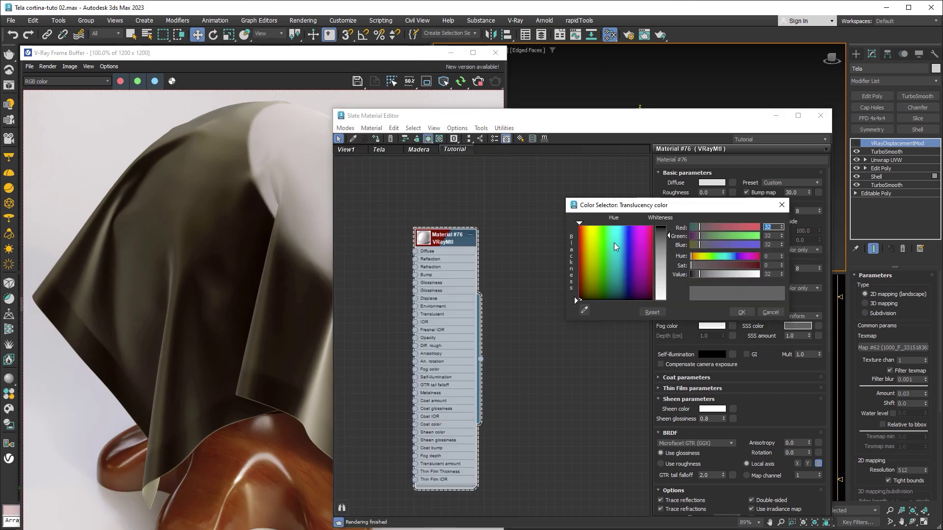
left_click(625, 236)
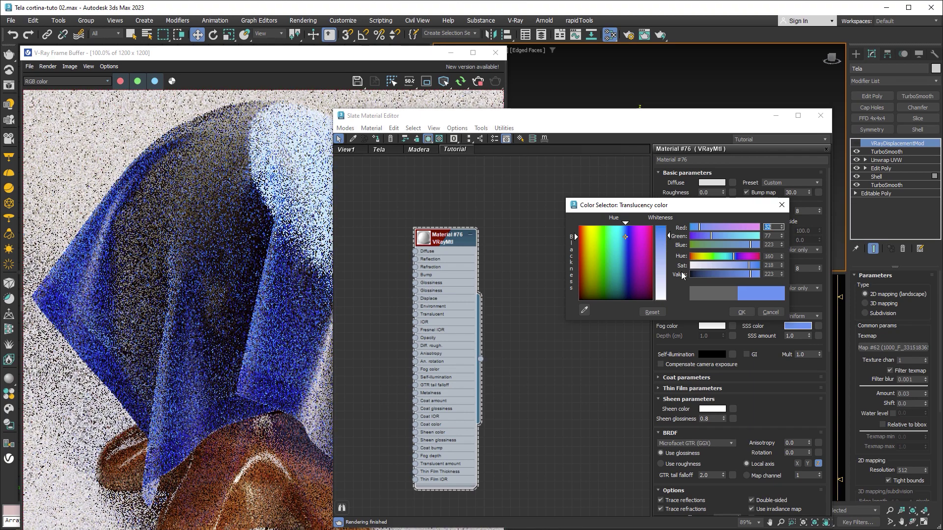
left_click_drag(663, 283, 663, 298)
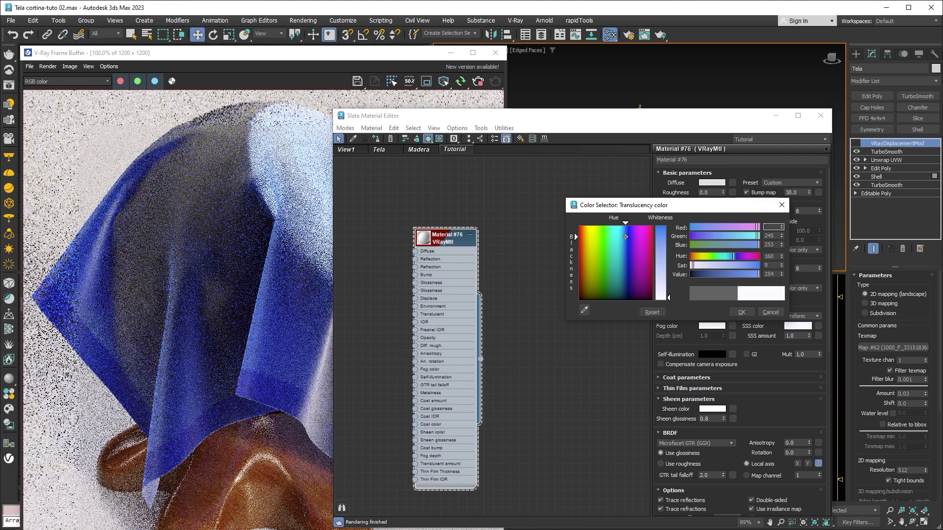
left_click(739, 312)
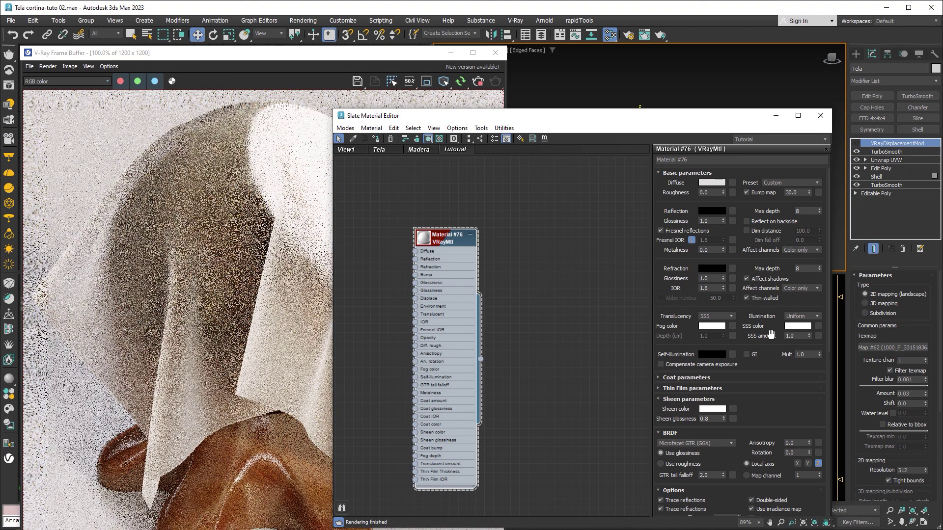
Set the SSS amount to 0.2 and check the pale cloth render.
double_click(796, 336)
type("0.")
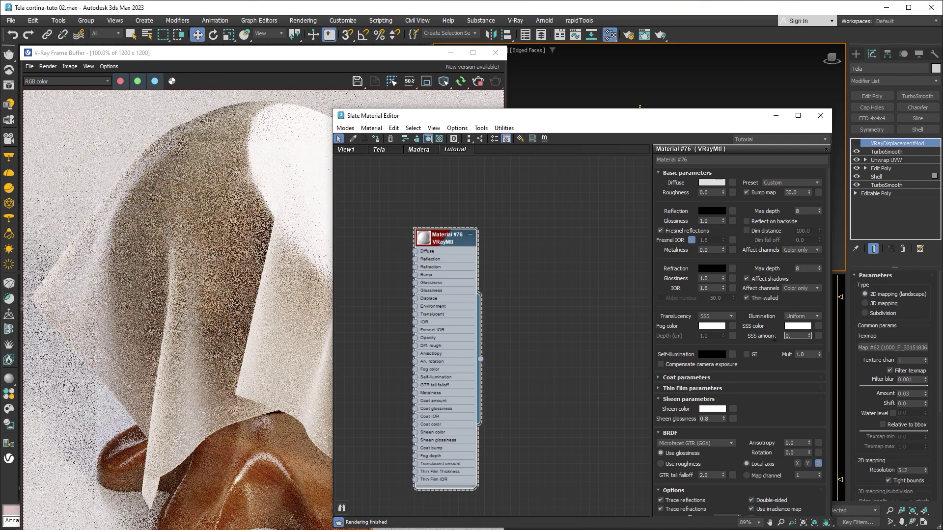
type("2")
key("Return")
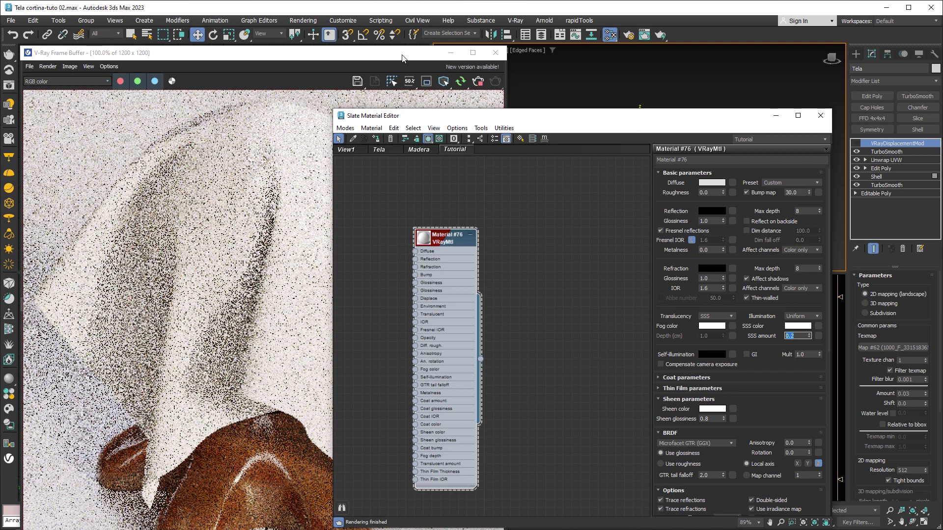
left_click(402, 57)
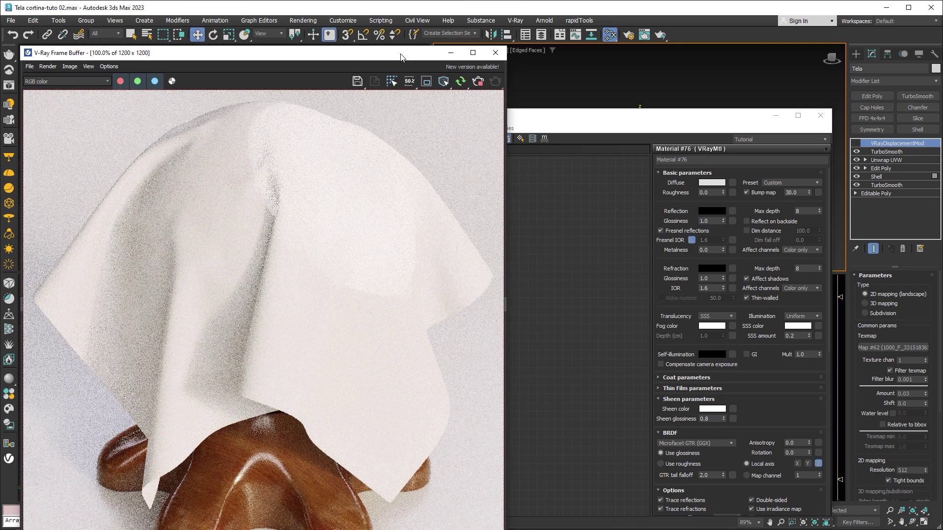
left_click(549, 120)
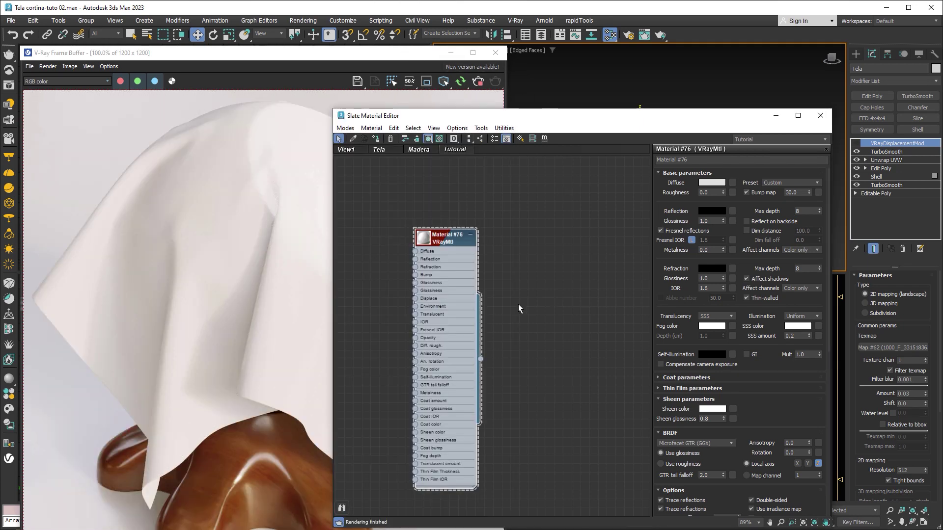
Wire a copied woven bitmap, Map #64, into Material #76's translucent amount as an instance.
scroll(566, 323, "down", 2)
scroll(565, 323, "down", 2)
scroll(566, 323, "down", 2)
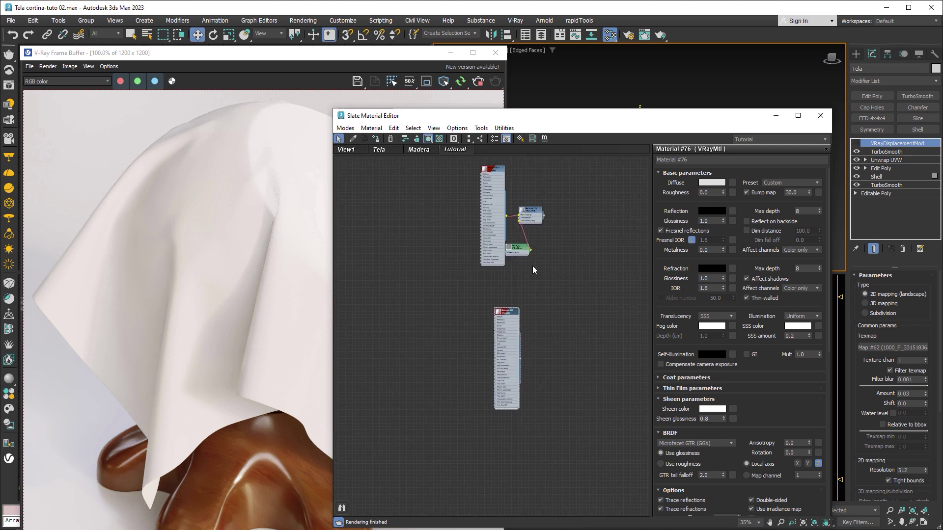
left_click_drag(518, 248, 462, 345, "shift")
double_click(461, 344)
scroll(478, 366, "up", 2)
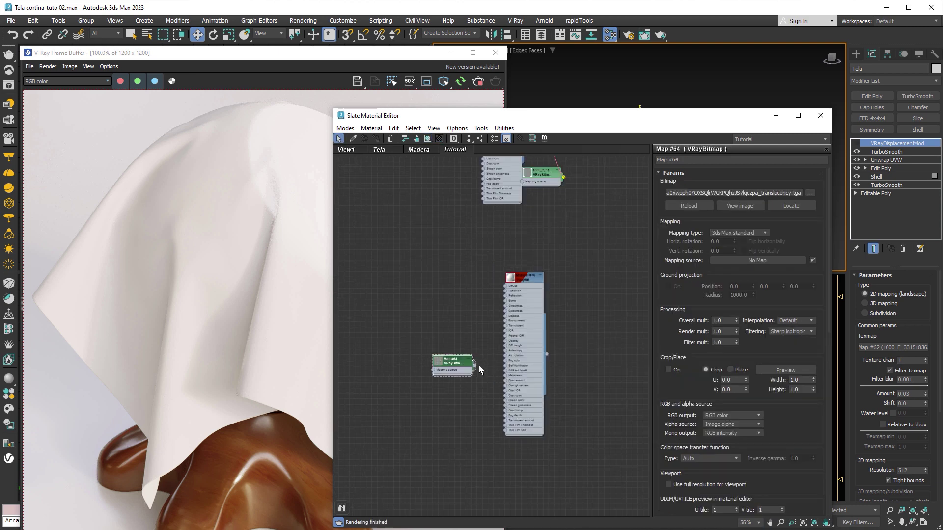
scroll(480, 364, "up", 2)
scroll(490, 354, "up", 2)
double_click(530, 183)
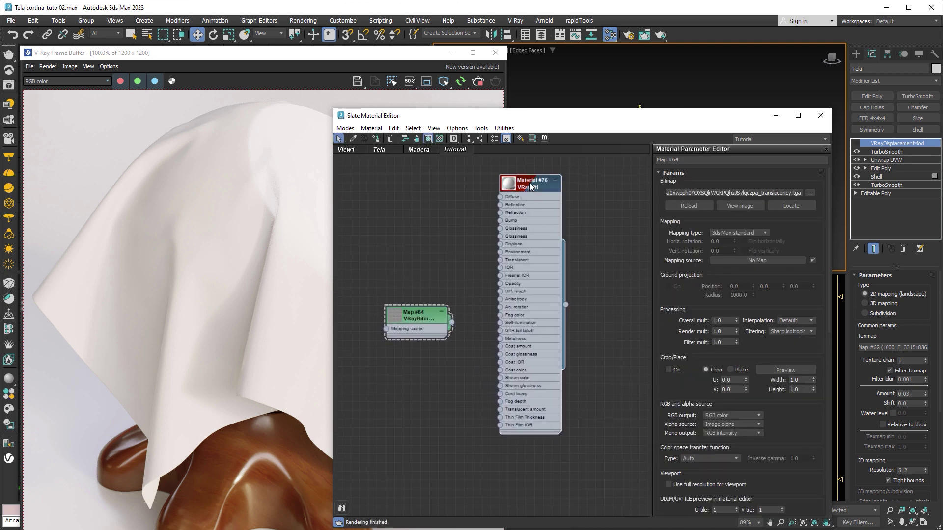
left_click_drag(452, 326, 818, 337)
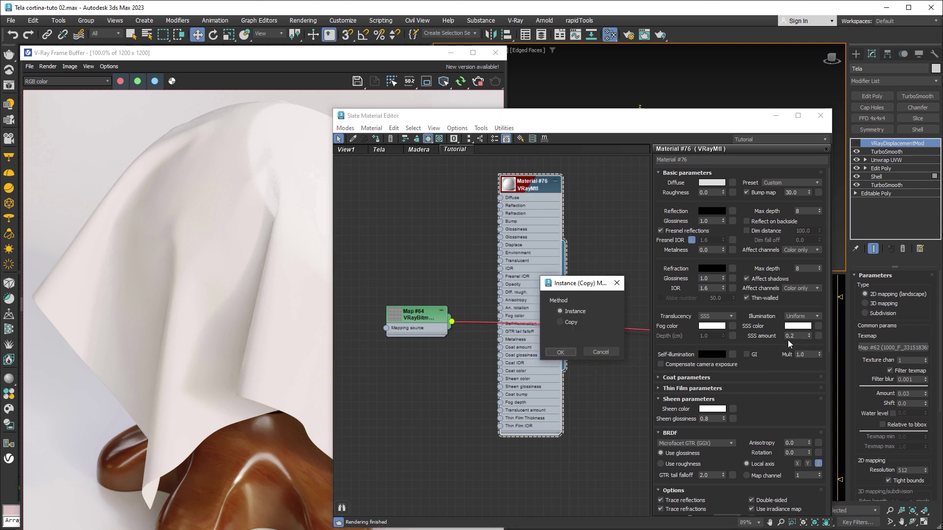
left_click(560, 352)
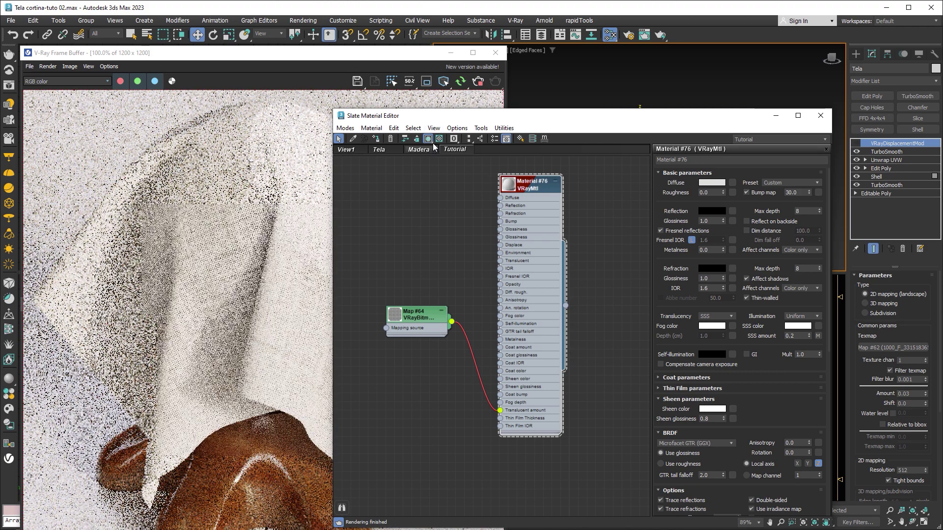
left_click(384, 58)
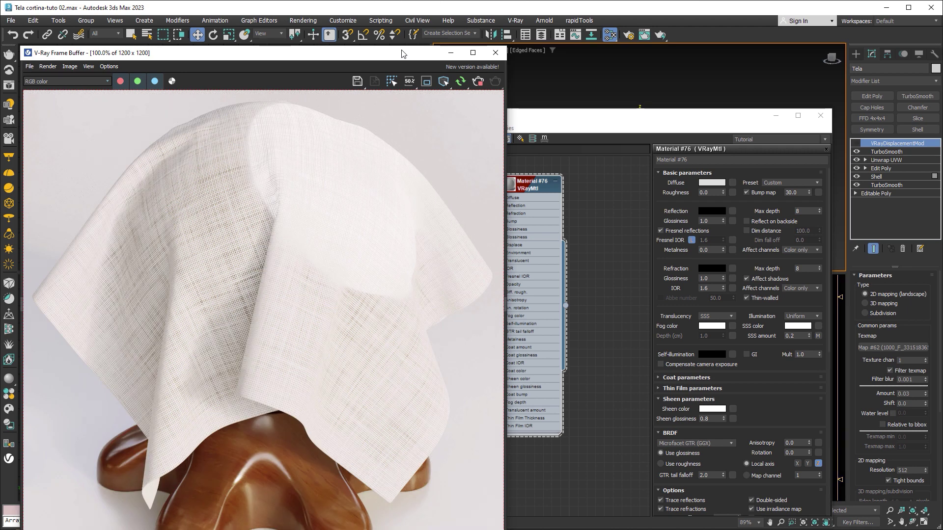
Enable Map #64's output colour map and lower the curve's top end to 0.427.
left_click(548, 127)
left_click(414, 316)
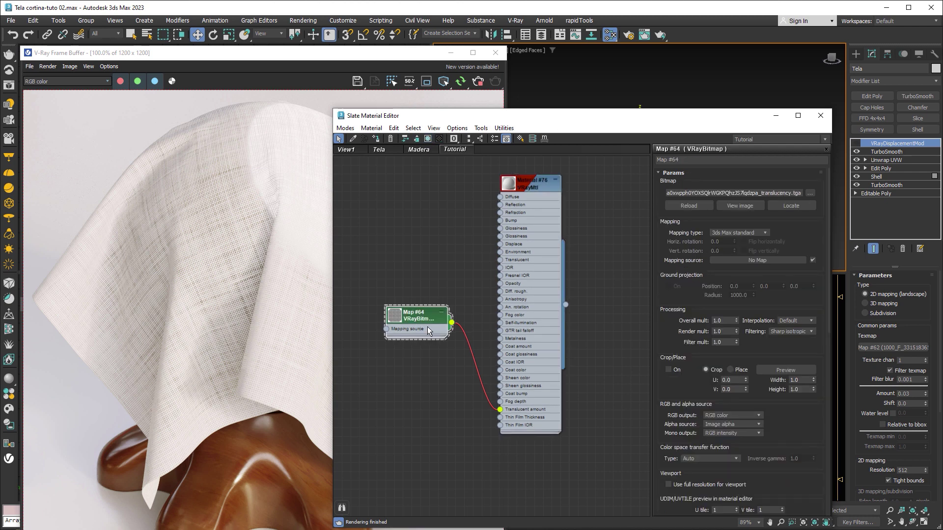
scroll(661, 387, "down", 5)
scroll(663, 343, "down", 5)
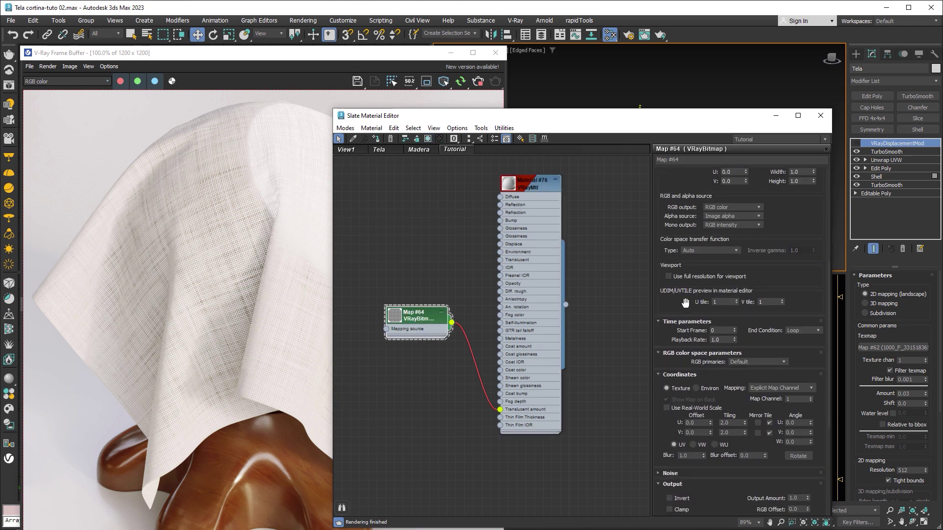
scroll(680, 317, "down", 5)
left_click(687, 376)
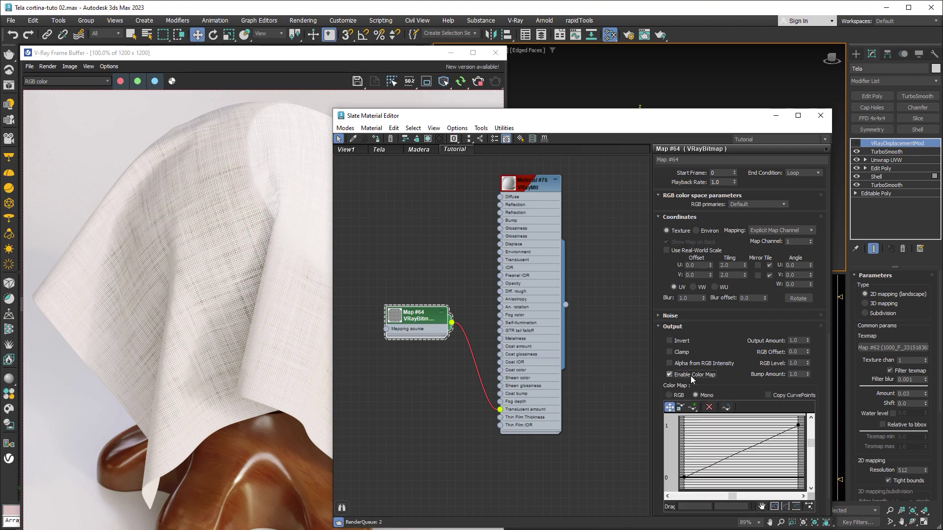
left_click_drag(798, 425, 798, 456)
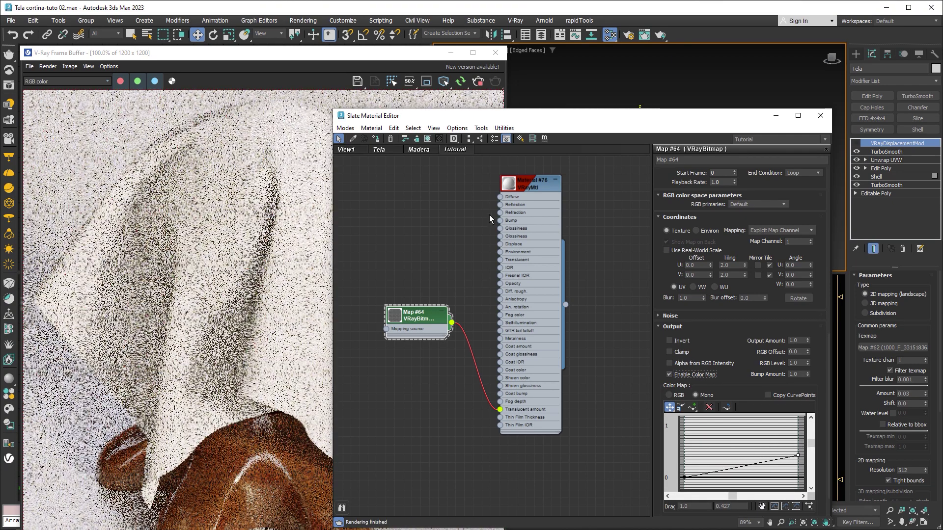
left_click(391, 61)
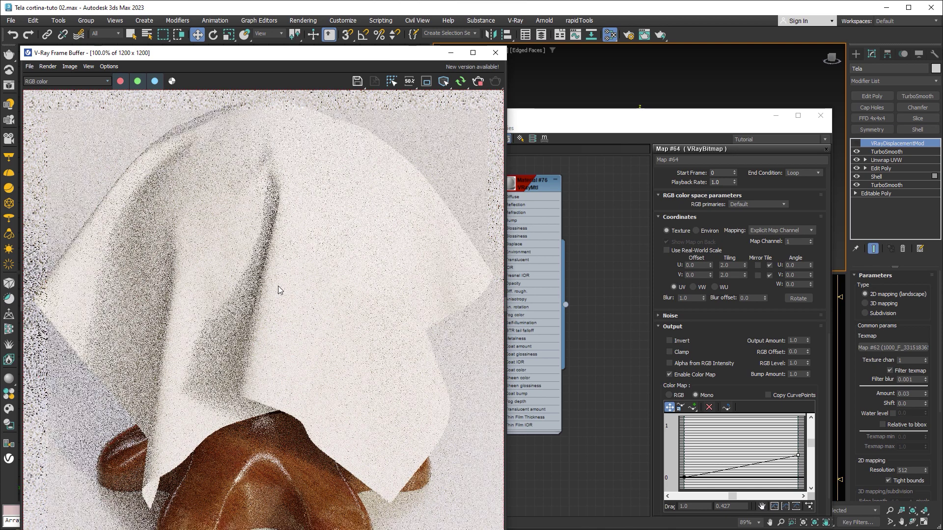
Set the curve's top end to 0.7 and raise its low end to 0.564.
left_click(596, 121)
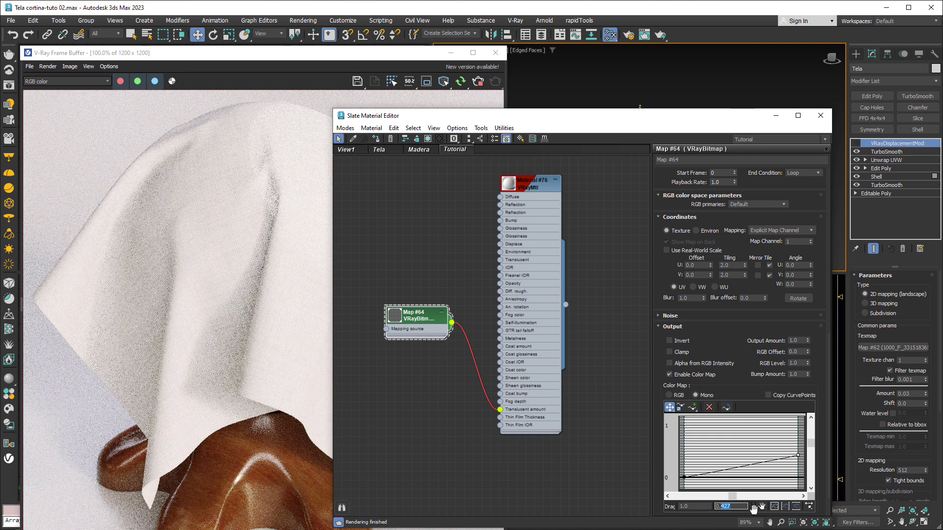
type("0.7")
key("Return")
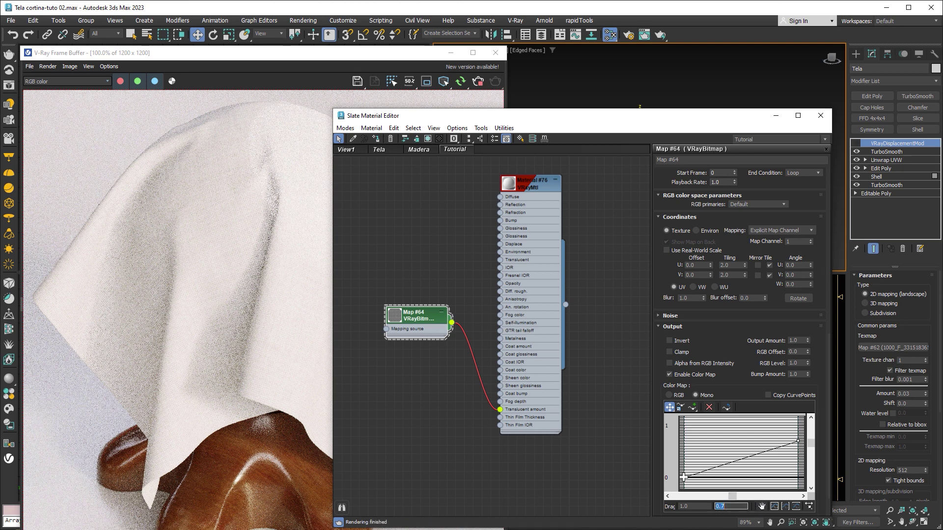
left_click_drag(684, 478, 684, 448)
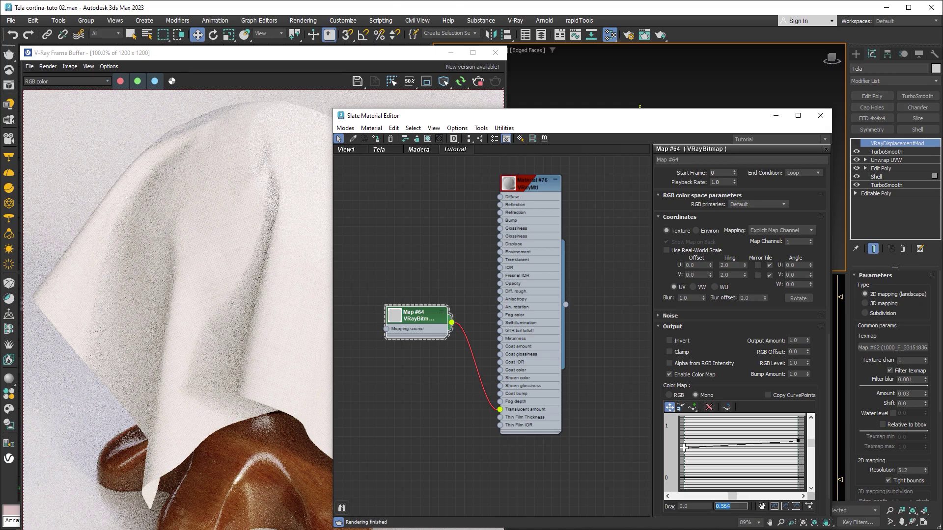
left_click(381, 73)
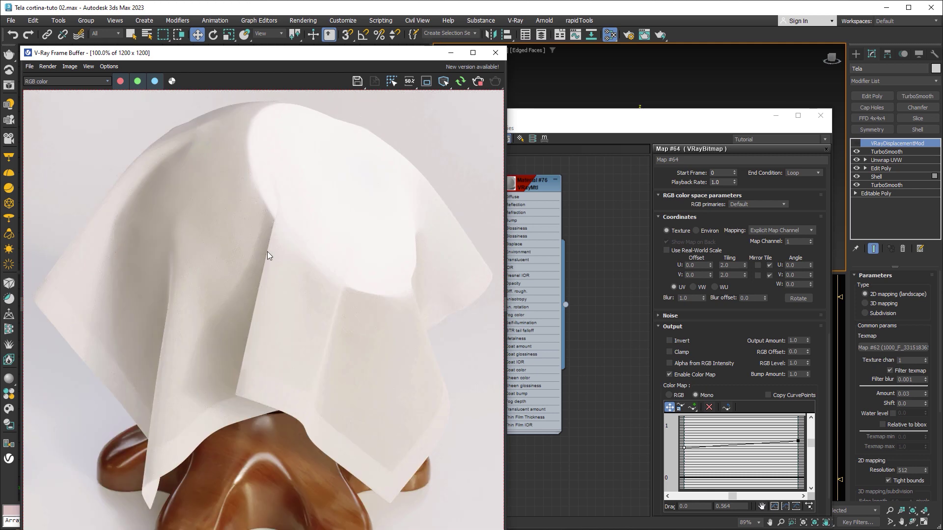
Reset the curve's low end to 0 and pan to the Material #75 nodes.
left_click(639, 126)
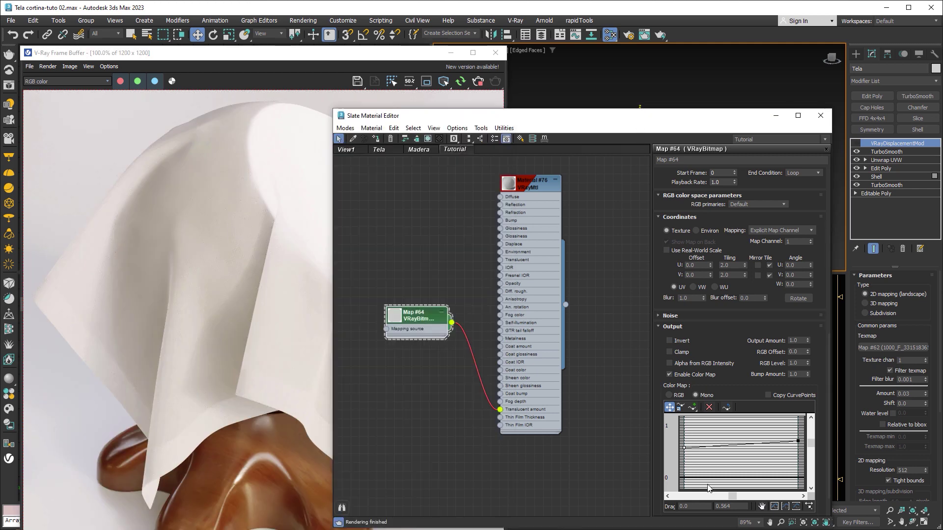
left_click(731, 506)
type("0")
key("Return")
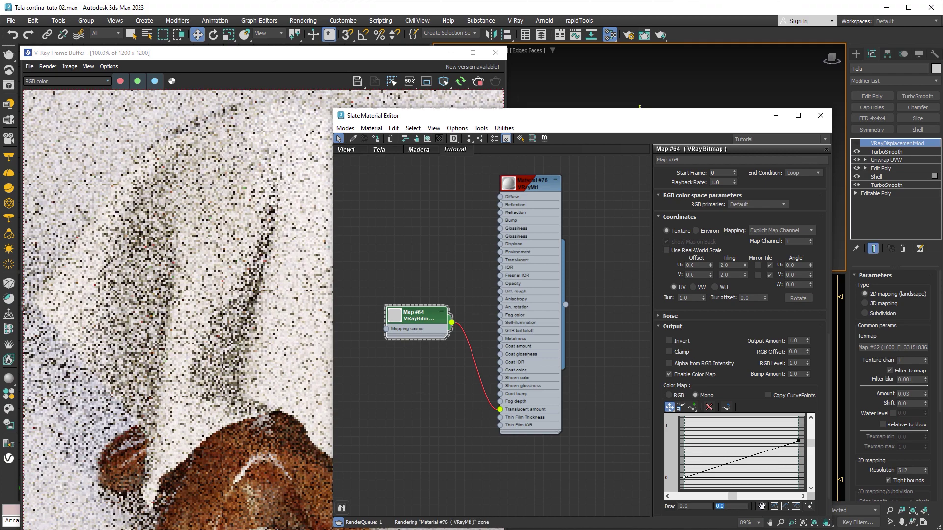
scroll(479, 339, "down", 3)
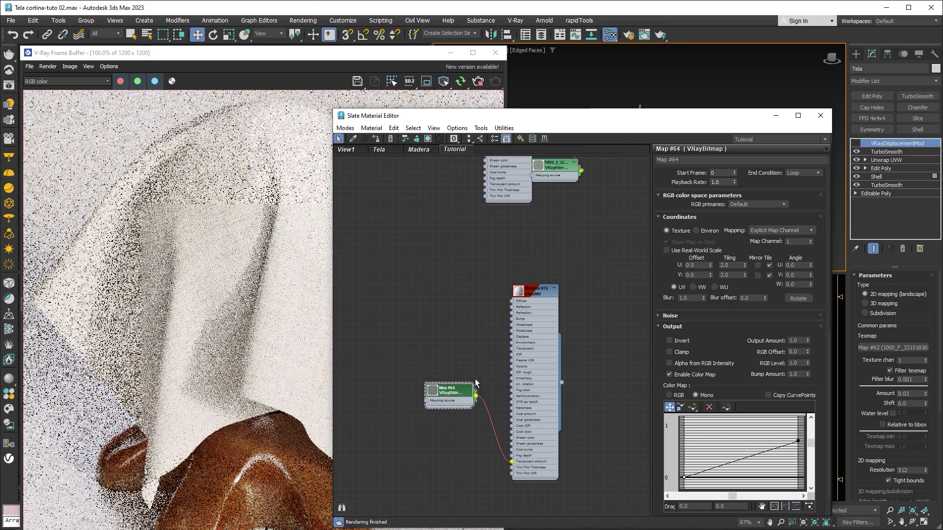
middle_click_drag(477, 341, 485, 419)
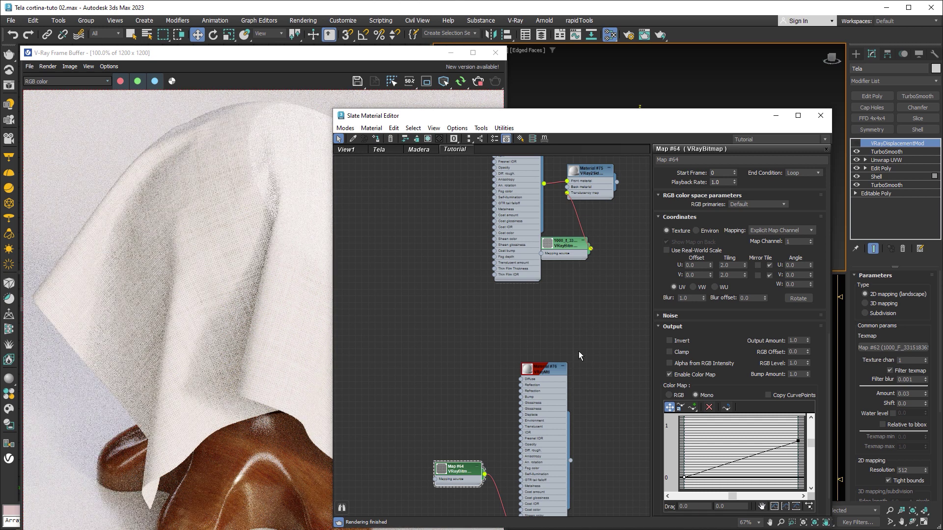
Save the woven cloth render to history and A/B compare it against the earlier render.
left_click(472, 76)
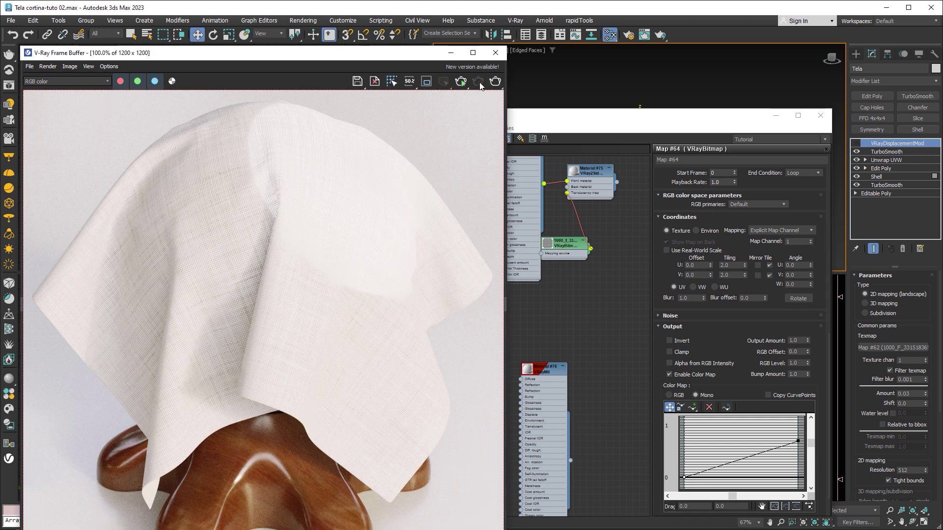
mouse_move(304, 52)
left_mouse_down()
mouse_move(193, 60)
mouse_move(296, 64)
left_mouse_up()
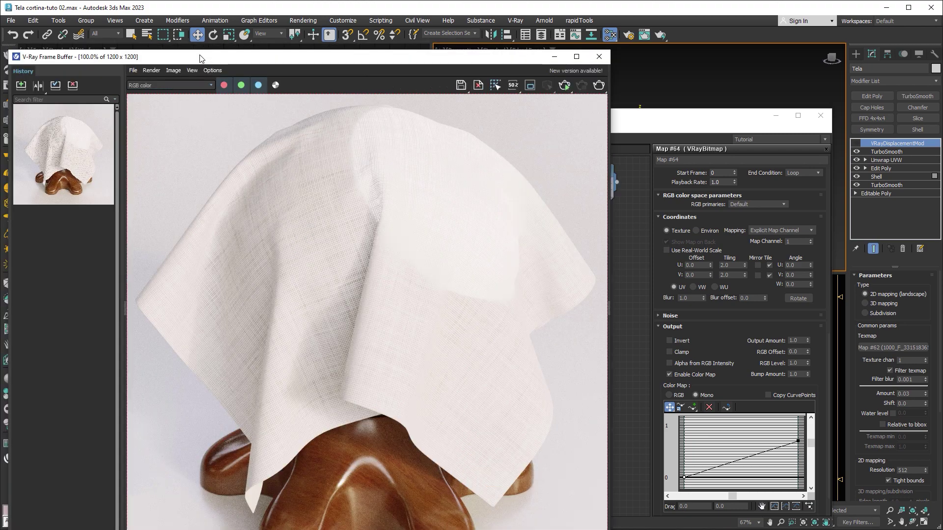
left_click(22, 88)
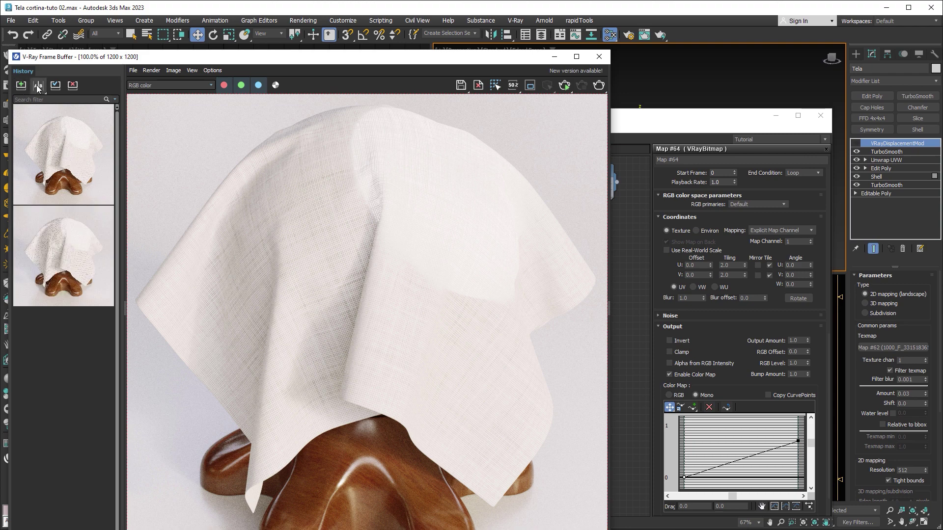
left_click(38, 87)
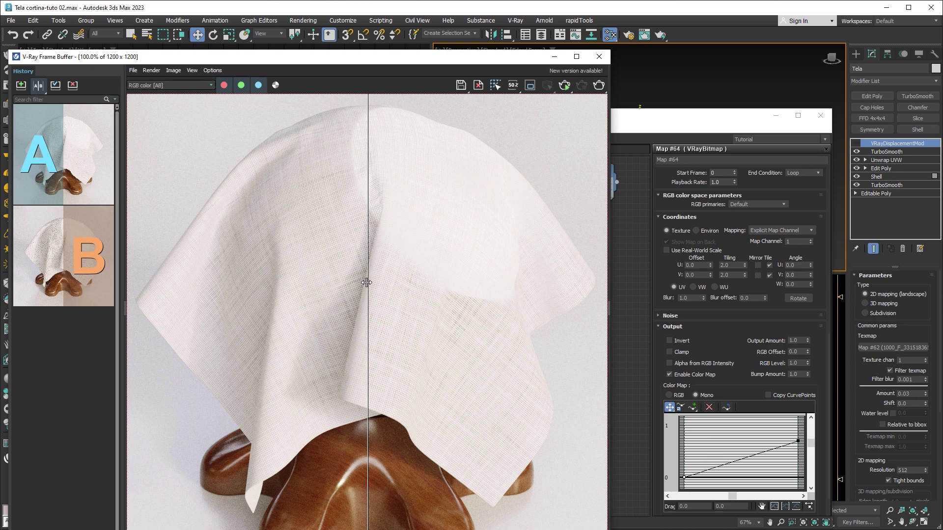
mouse_move(367, 280)
left_mouse_down()
mouse_move(206, 276)
mouse_move(179, 286)
mouse_move(491, 320)
mouse_move(203, 305)
mouse_move(554, 326)
mouse_move(229, 316)
mouse_move(590, 333)
mouse_move(174, 318)
mouse_move(253, 309)
mouse_move(560, 320)
mouse_move(181, 306)
mouse_move(562, 320)
mouse_move(339, 306)
left_mouse_up()
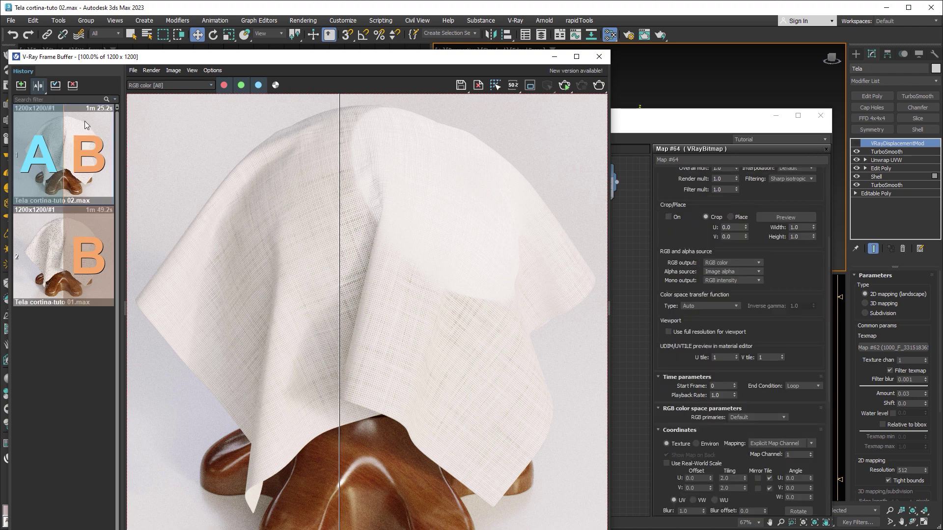
left_click(39, 86)
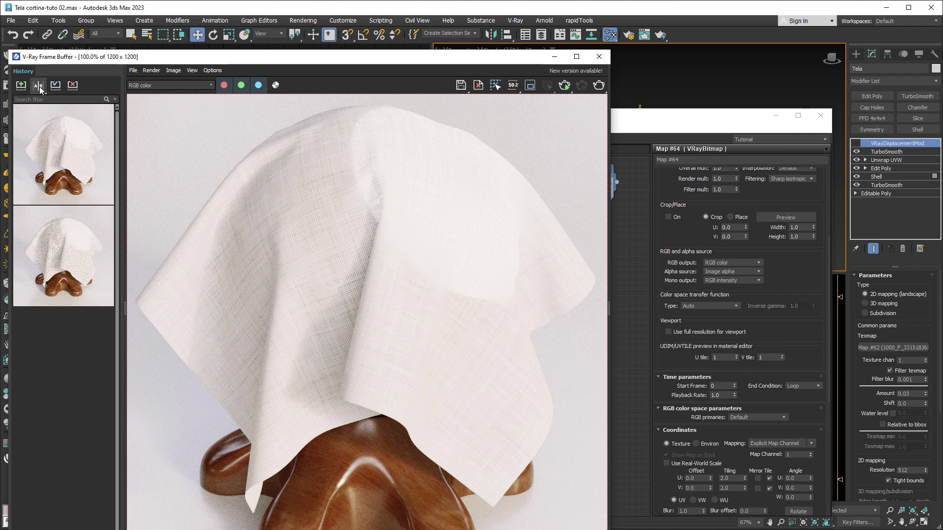
left_click(126, 312)
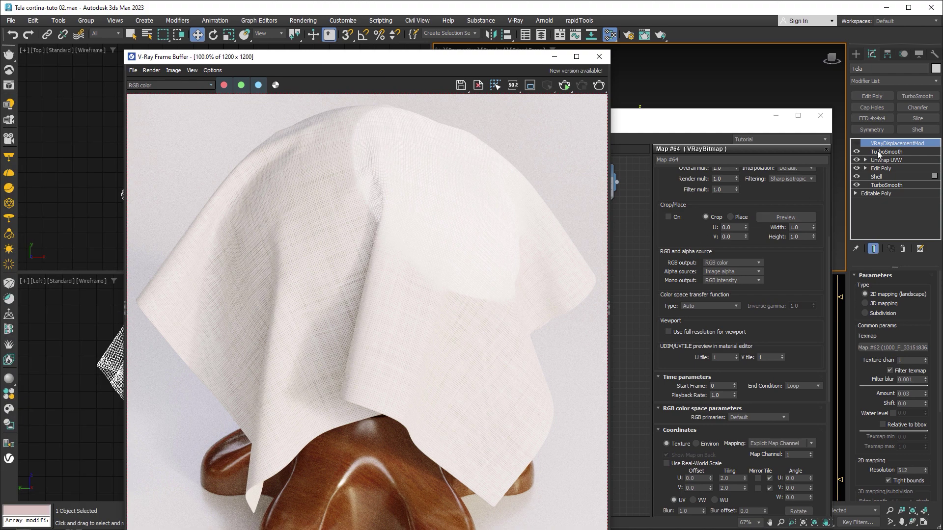
Re-enable the cloth's VRayDisplacementMod and start a new render.
left_click_drag(485, 60, 382, 59)
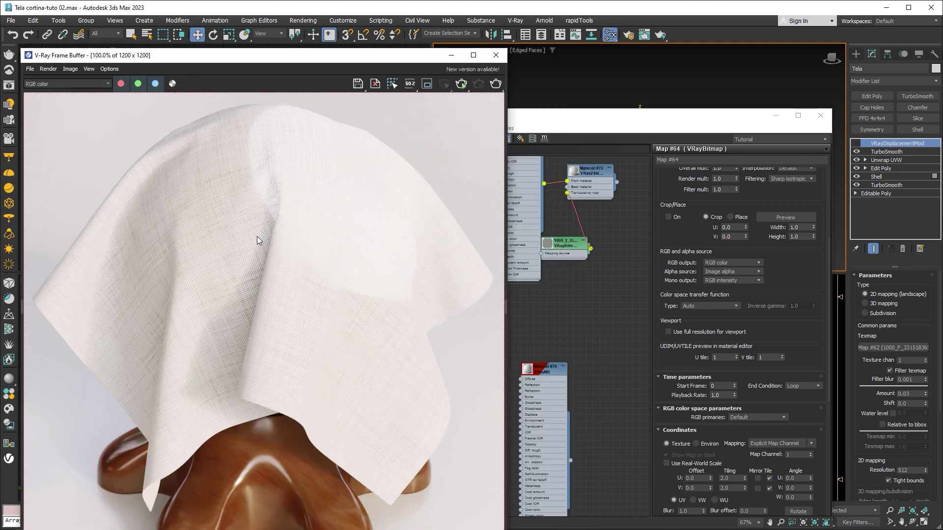
left_click(856, 143)
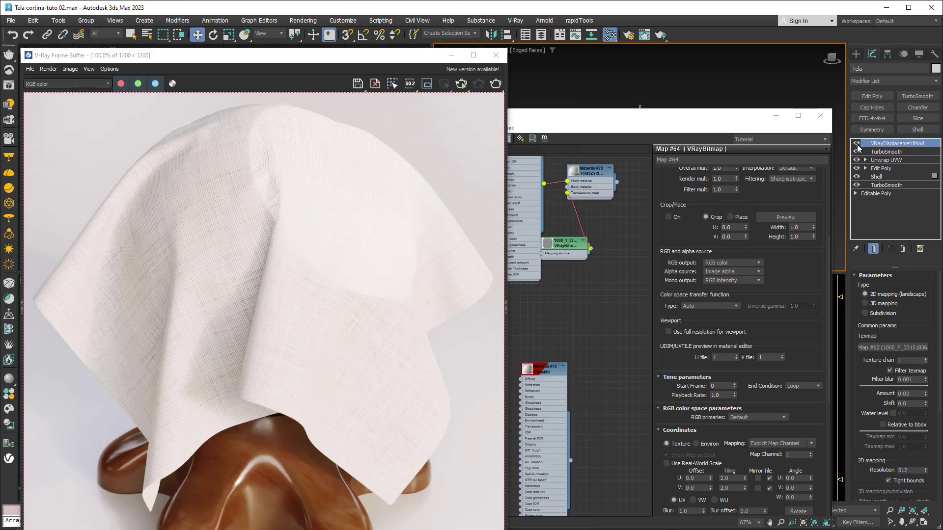
left_click(464, 88)
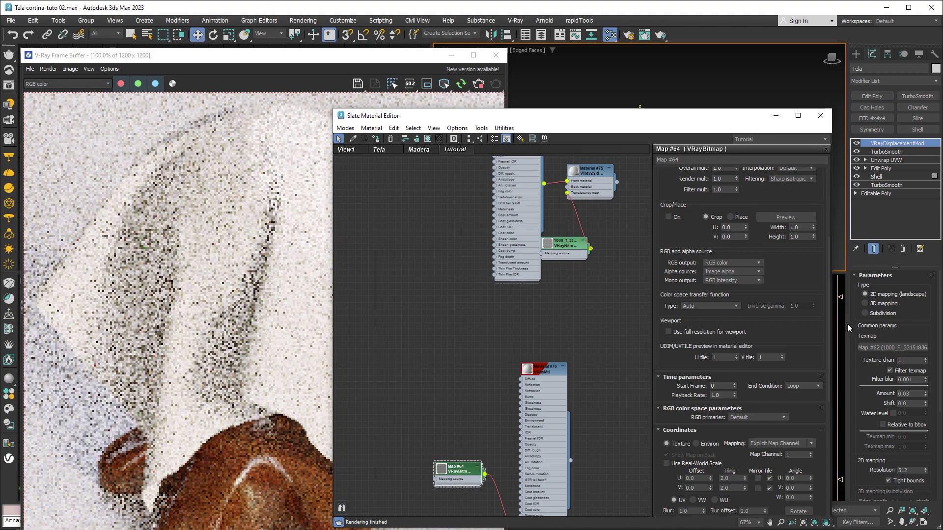
Add the displacement bitmap to Slate as instanced Map #62 and preview its image.
left_click_drag(884, 347, 528, 312)
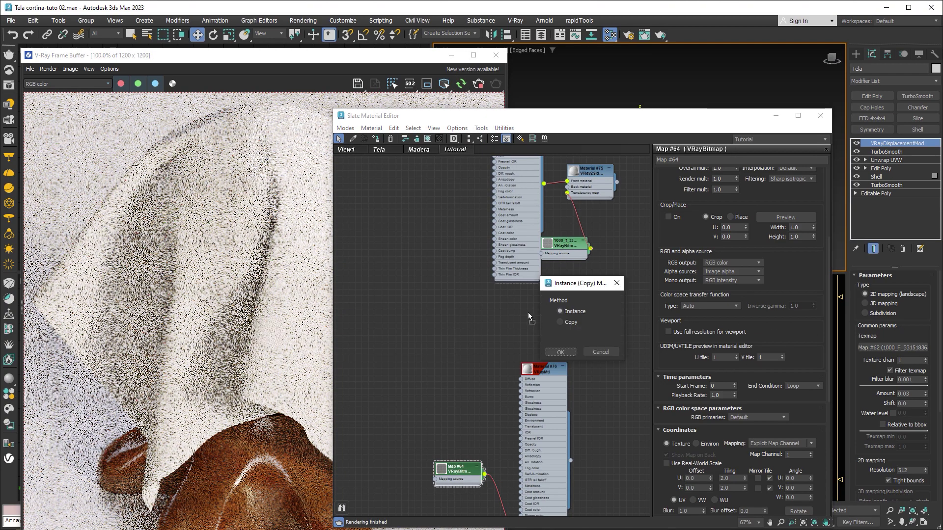
left_click(573, 352)
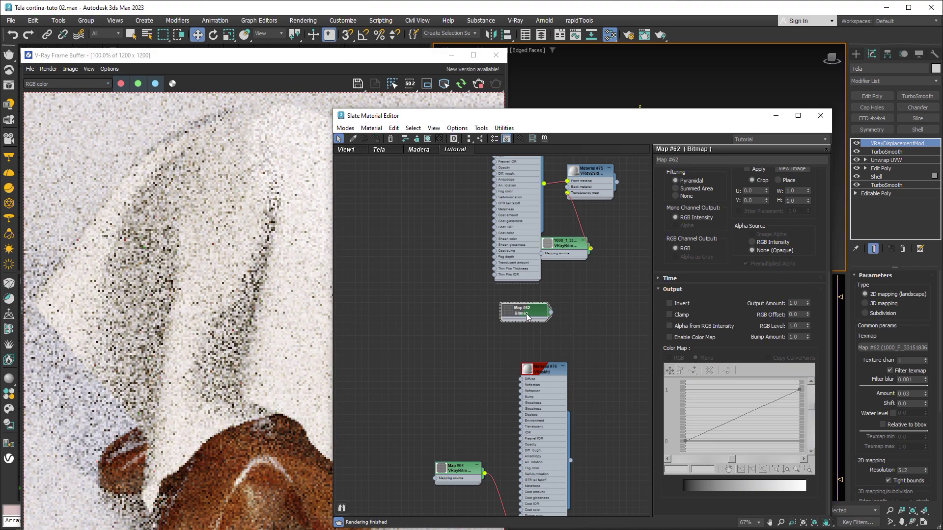
scroll(796, 333, "up", 5)
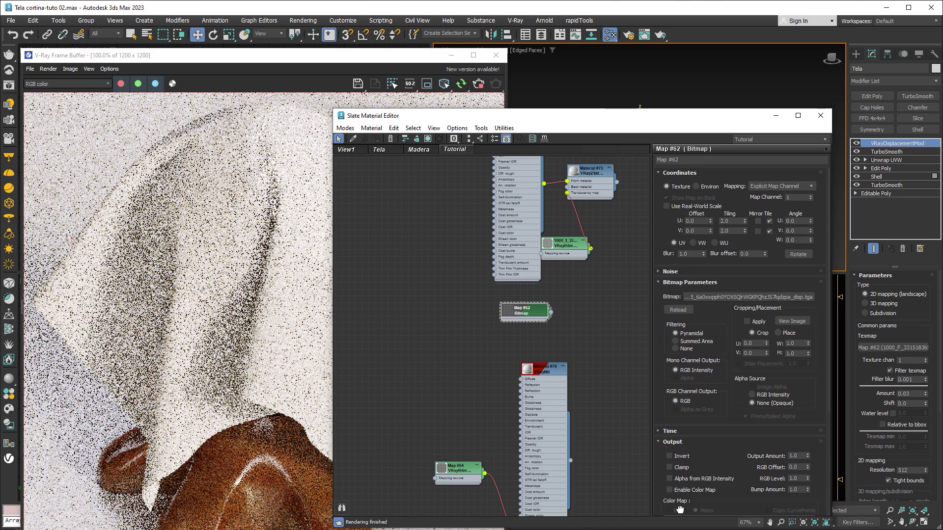
left_click(792, 321)
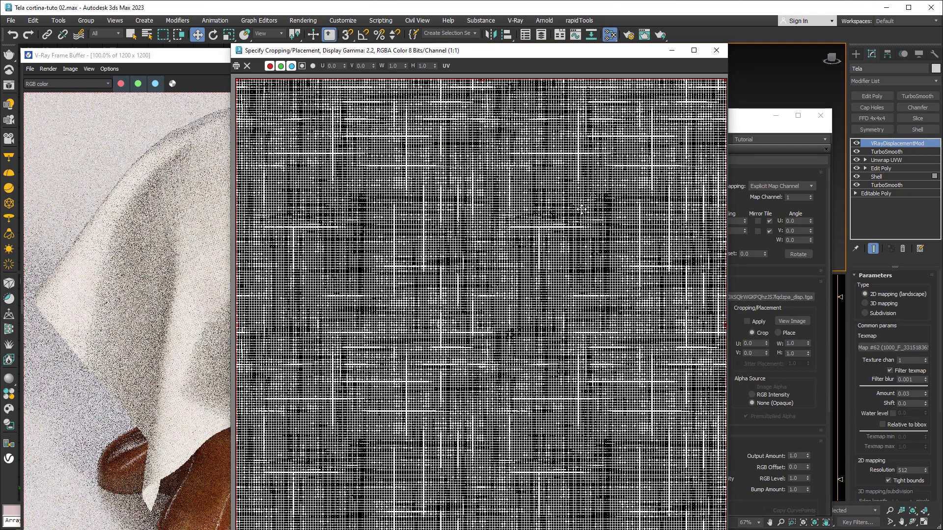
left_click(716, 50)
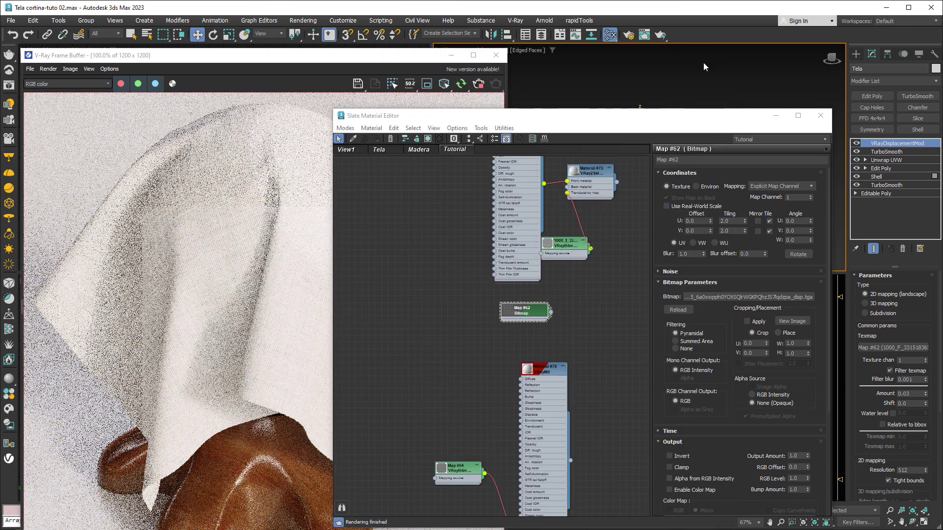
left_click(410, 58)
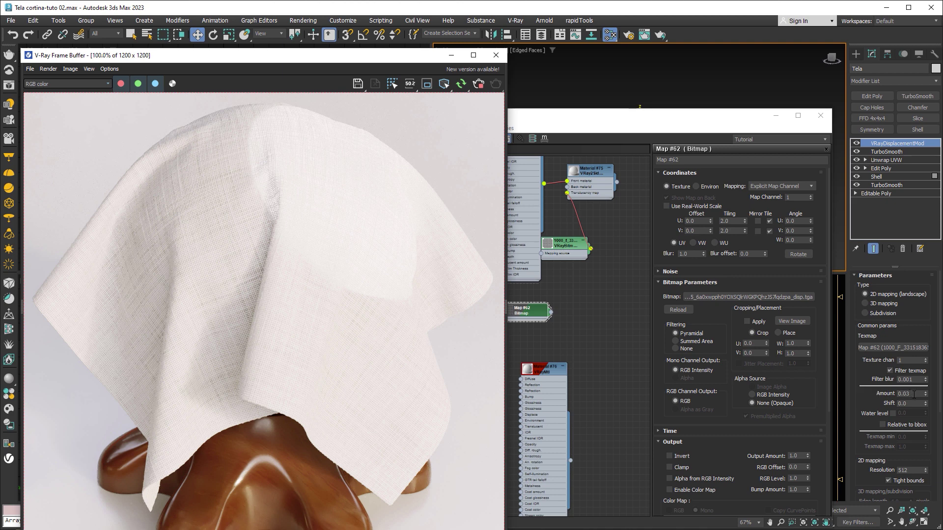
Stop the render and A/B compare the displaced cloth with the earlier render from history.
left_click(478, 84)
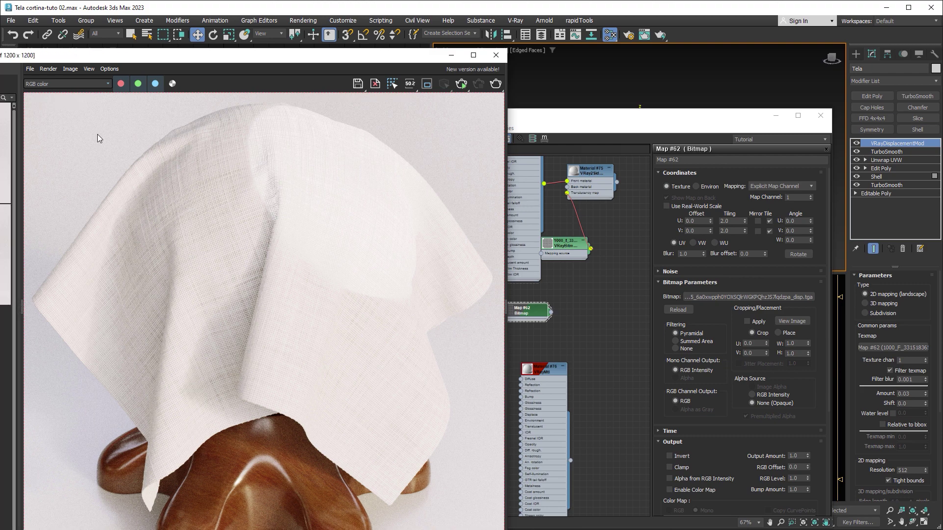
left_click_drag(133, 57, 241, 60)
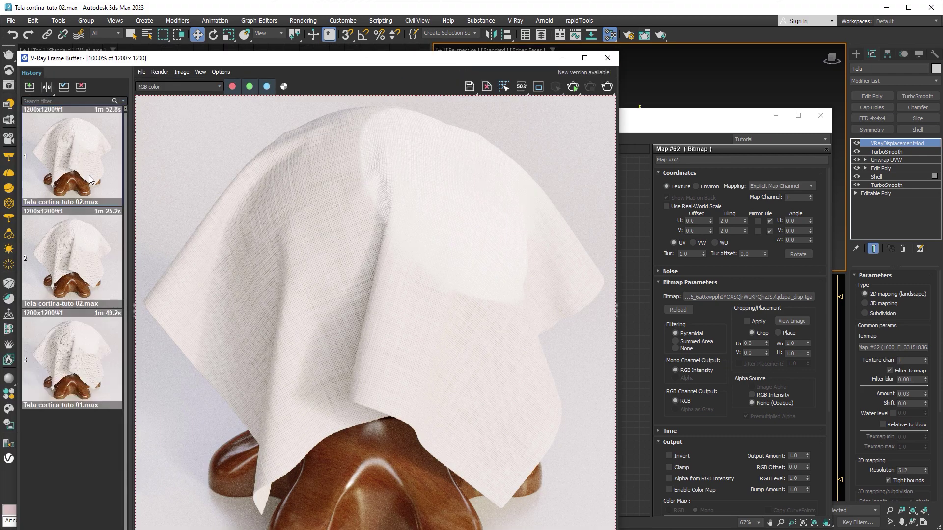
left_click(54, 170)
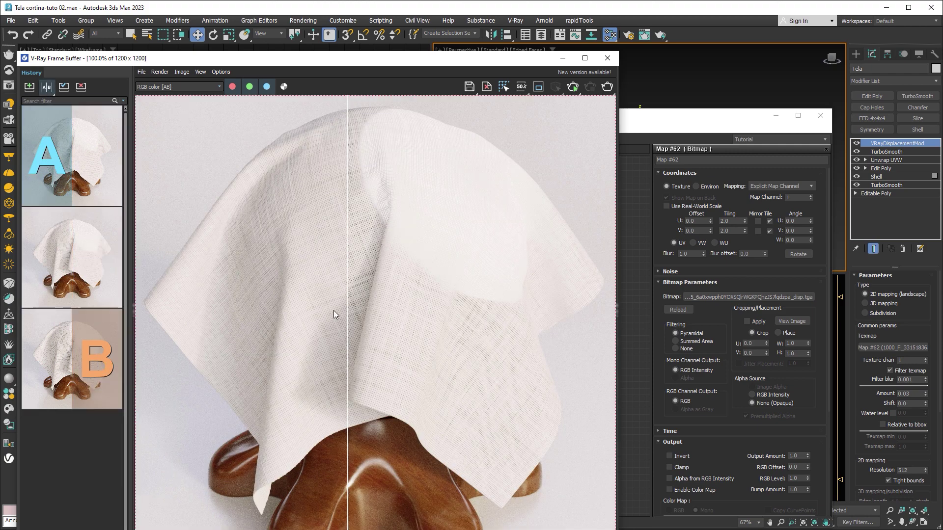
mouse_move(348, 283)
left_mouse_down()
mouse_move(176, 287)
mouse_move(341, 279)
mouse_move(541, 299)
mouse_move(199, 280)
mouse_move(571, 296)
left_mouse_up()
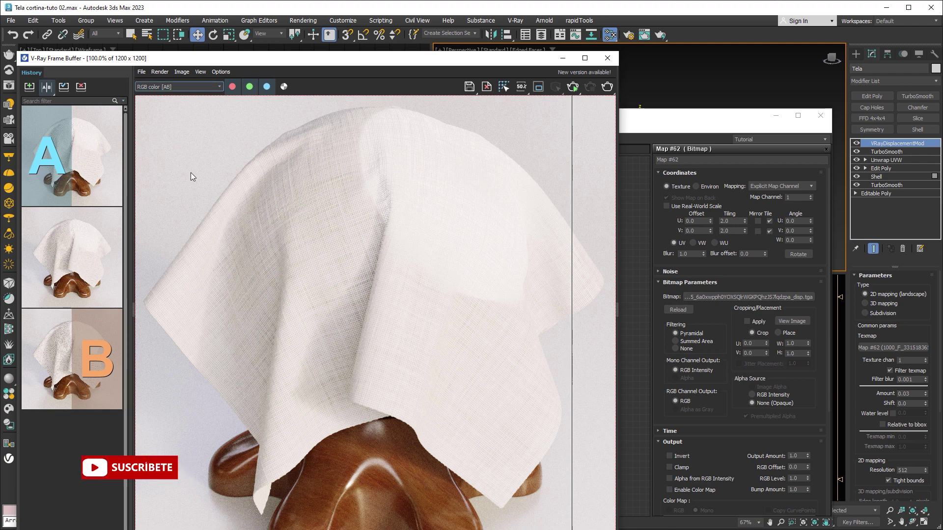
left_click(45, 89)
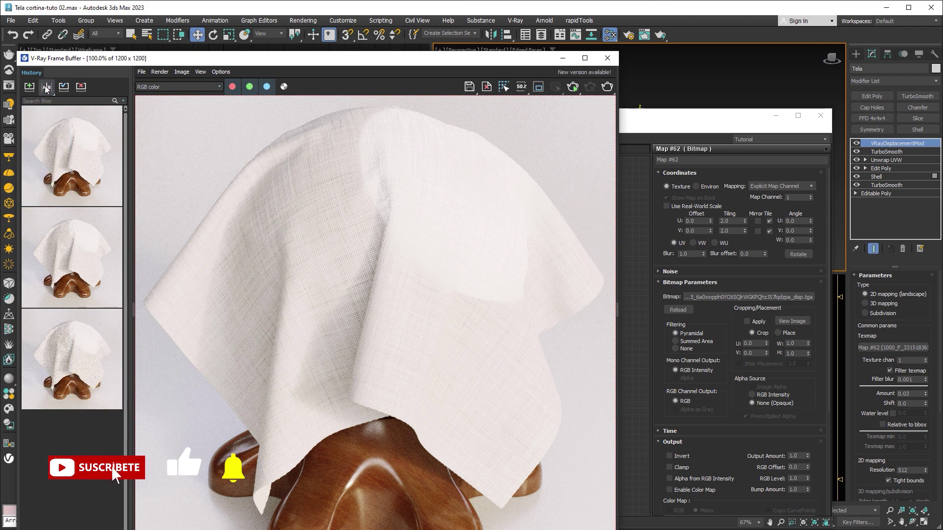
left_click(134, 310)
left_click_drag(310, 63, 202, 61)
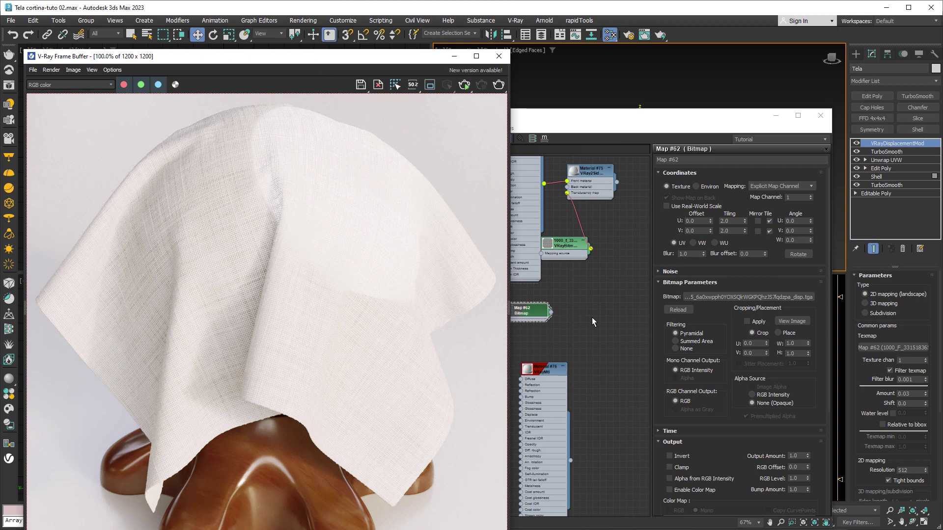
key("alt+Tab")
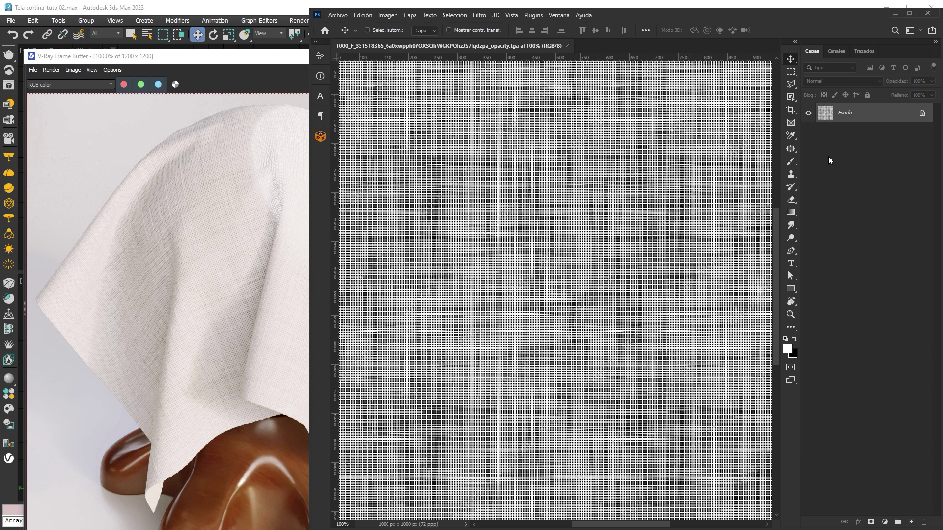
left_click(894, 14)
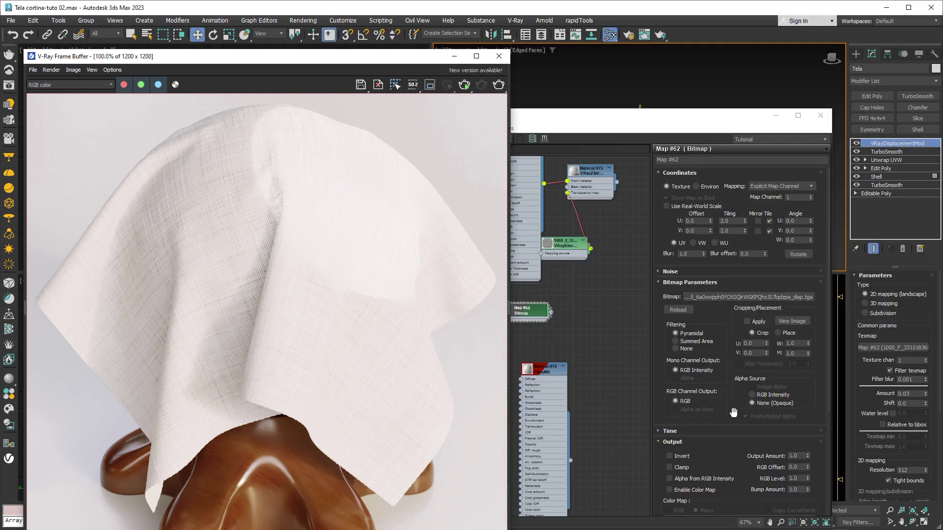
Add the woven opacity .tga as a VRayBitmap tiled 2.0 in U and V beside Material #76.
mouse_move(884, 347)
left_mouse_down()
mouse_move(650, 334)
mouse_move(586, 306)
left_mouse_up()
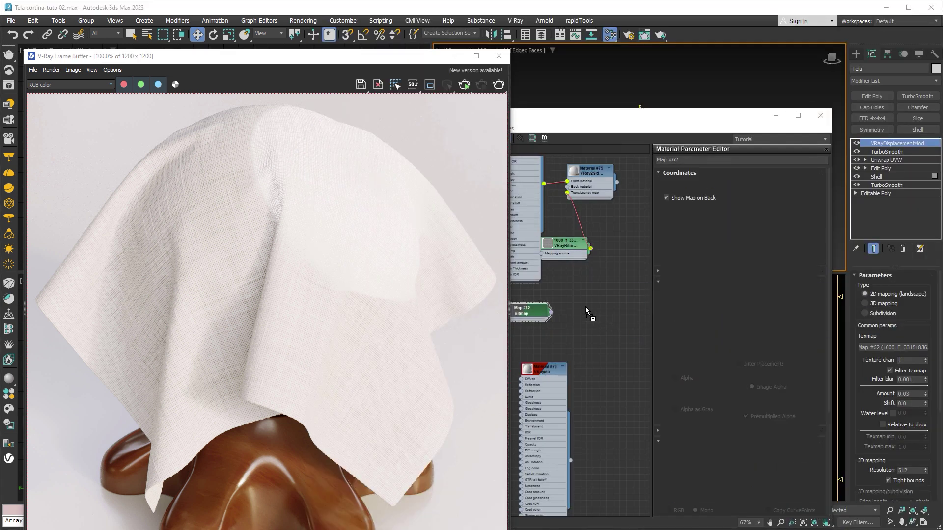
double_click(581, 303)
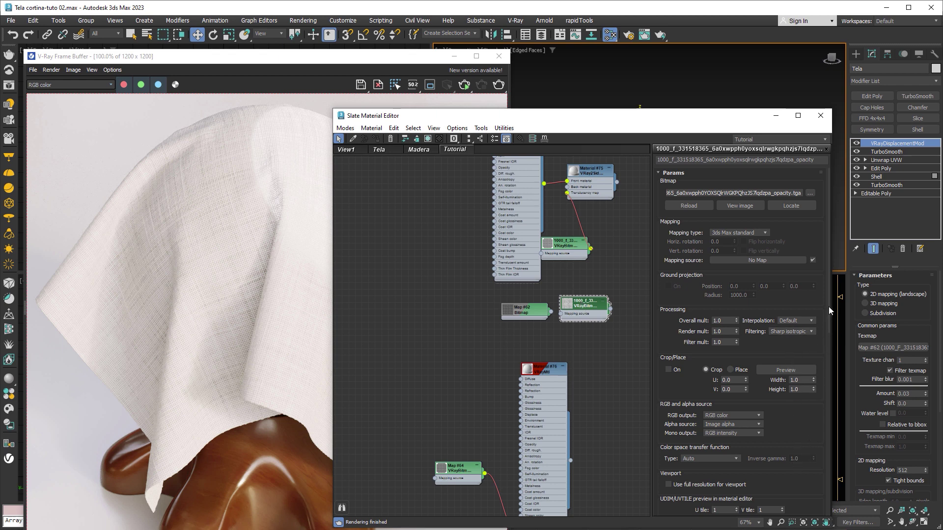
left_click_drag(828, 300, 822, 434)
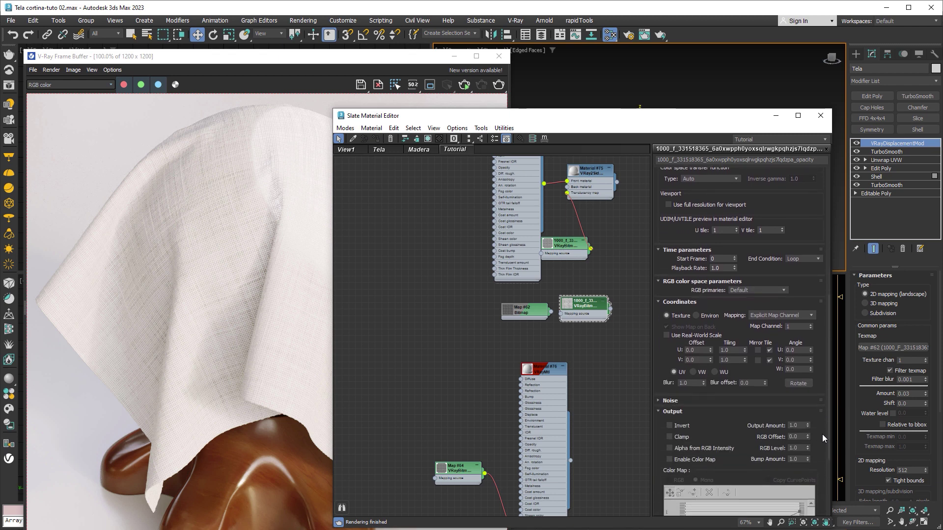
double_click(730, 350)
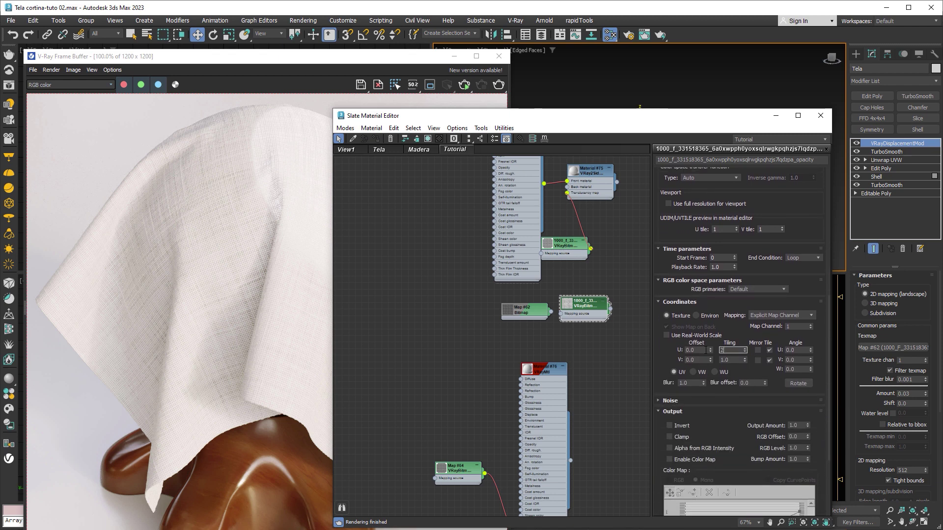
key("Tab")
mouse_move(594, 311)
left_mouse_down()
mouse_move(468, 429)
mouse_move(510, 484)
left_mouse_up()
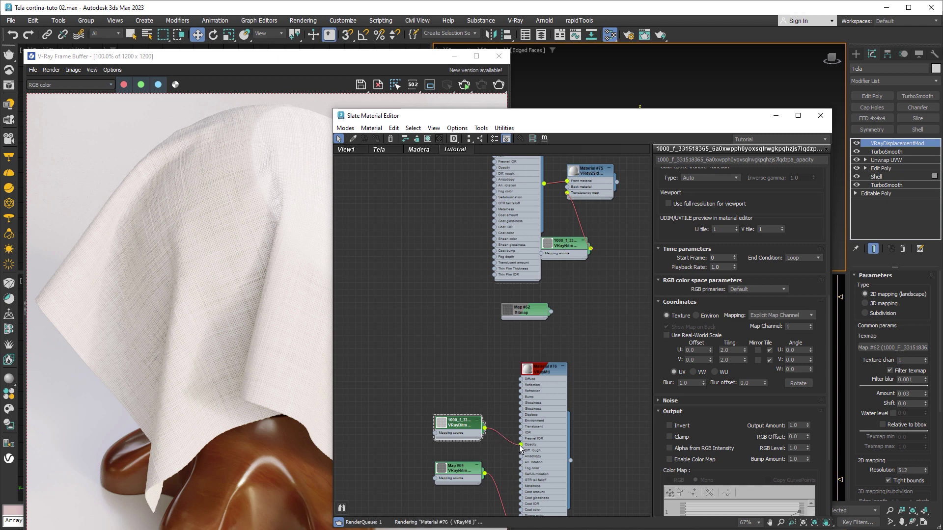
Set Material #76's opacity map amount to 5 and check the re-rendered cloth.
double_click(543, 369)
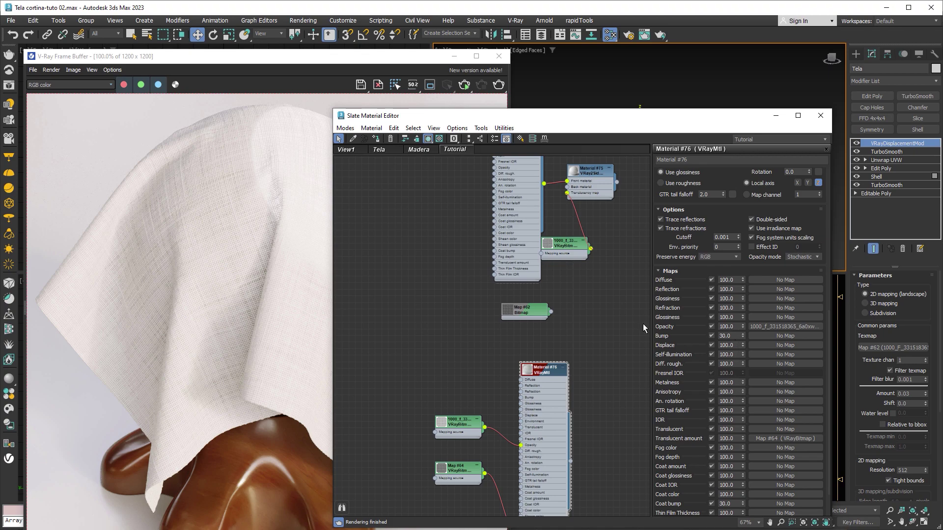
left_click(443, 77)
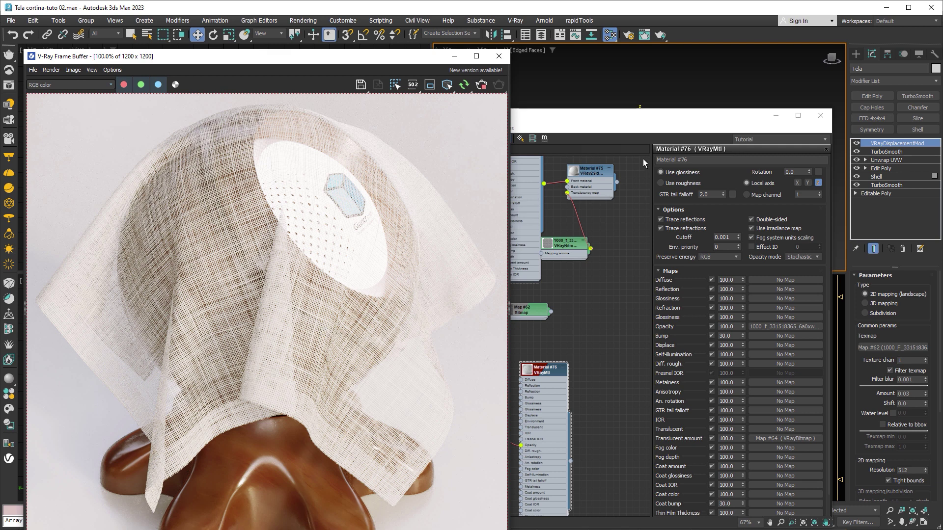
left_click(644, 123)
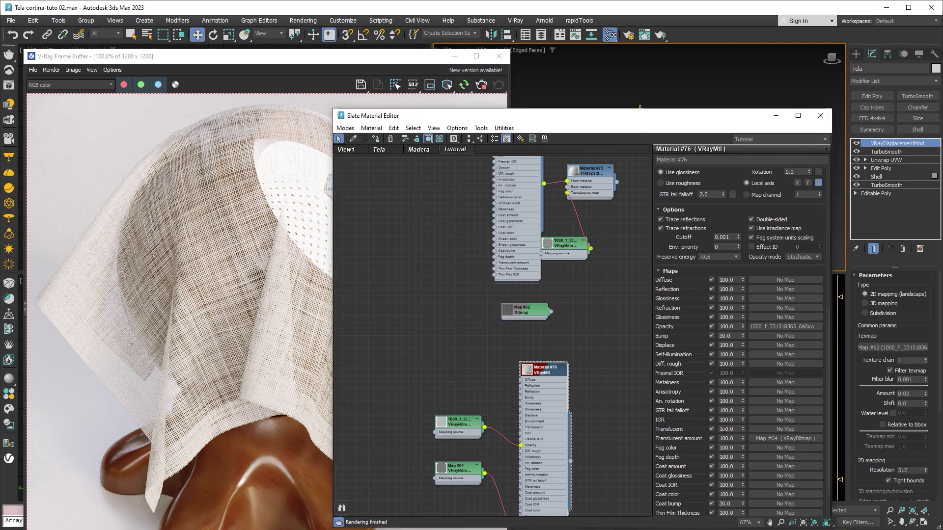
left_click(735, 326)
type("5")
key("Return")
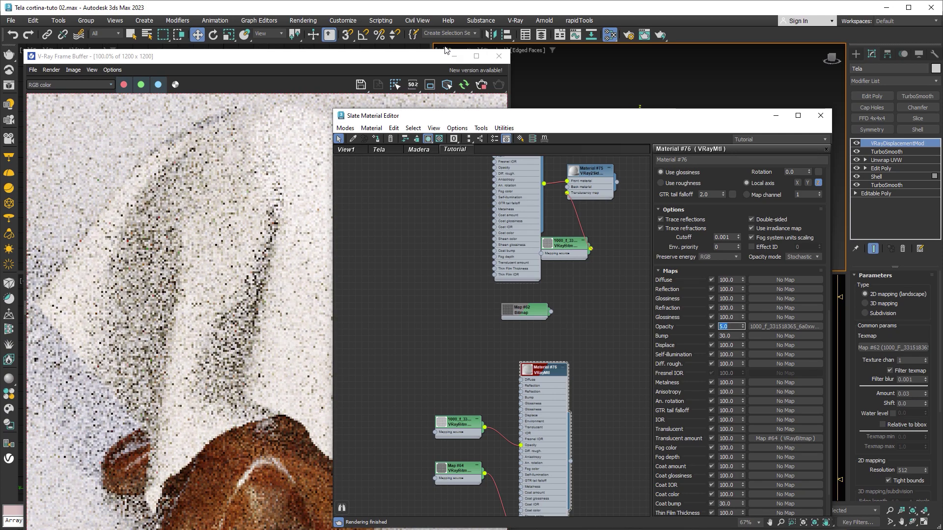
left_click(405, 60)
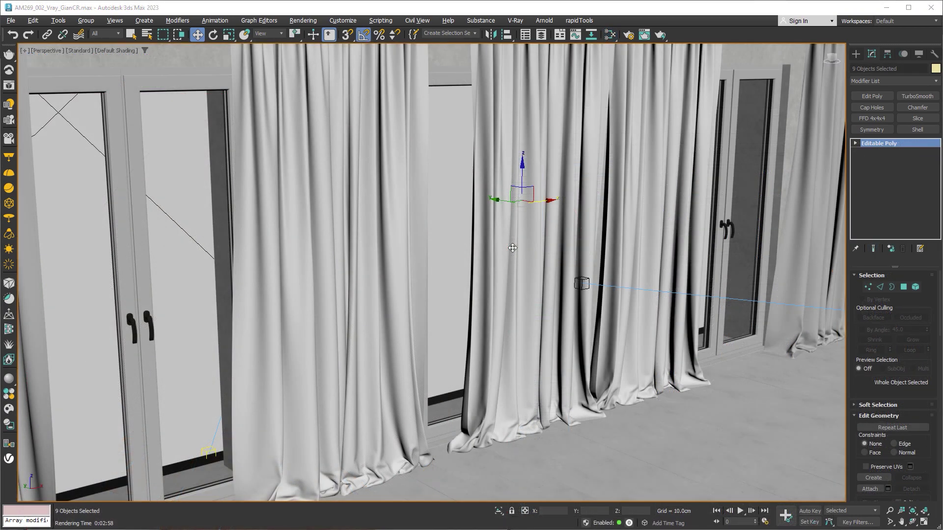
Show the curtain scene in a four-viewport layout with the Top view panned to reveal the light.
mouse_move(512, 248)
middle_mouse_down("alt")
mouse_move(517, 228)
mouse_move(512, 244)
middle_mouse_up("alt")
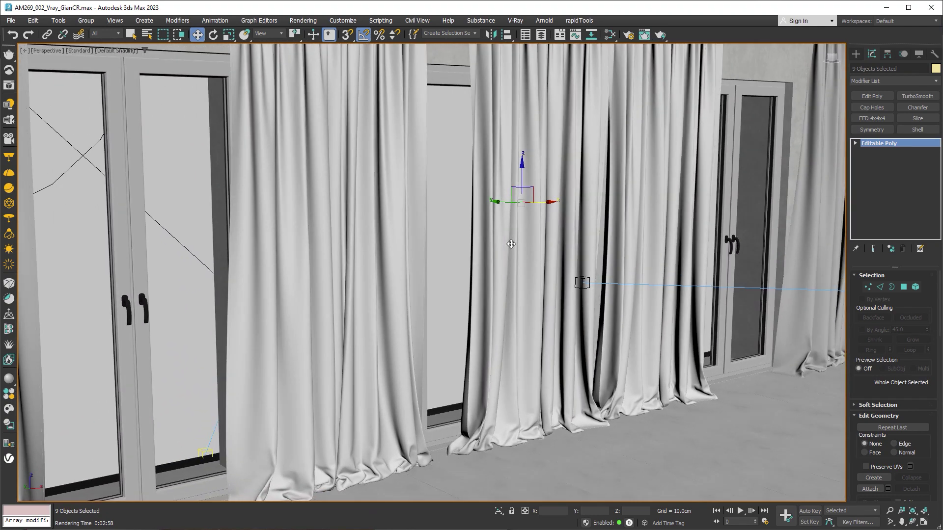
key("alt+w")
middle_click_drag(346, 191, 340, 152)
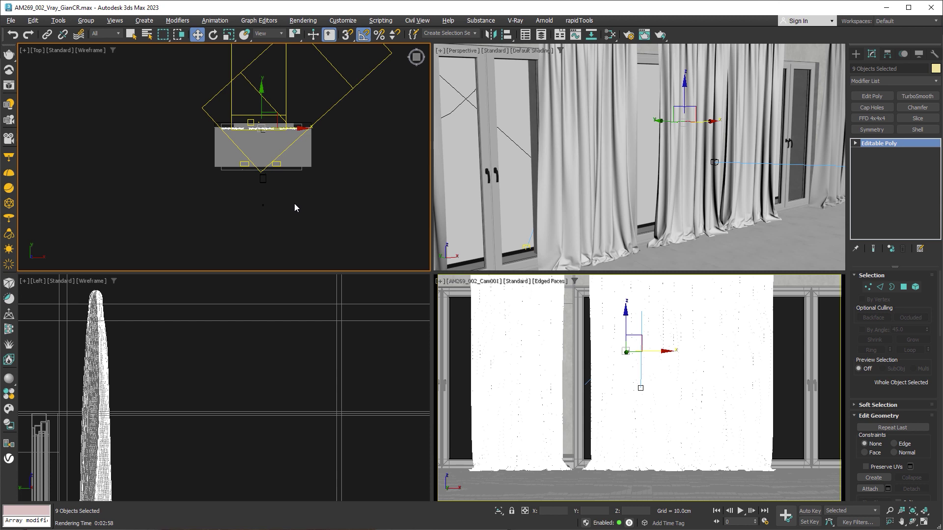
middle_click_drag(341, 110, 315, 169)
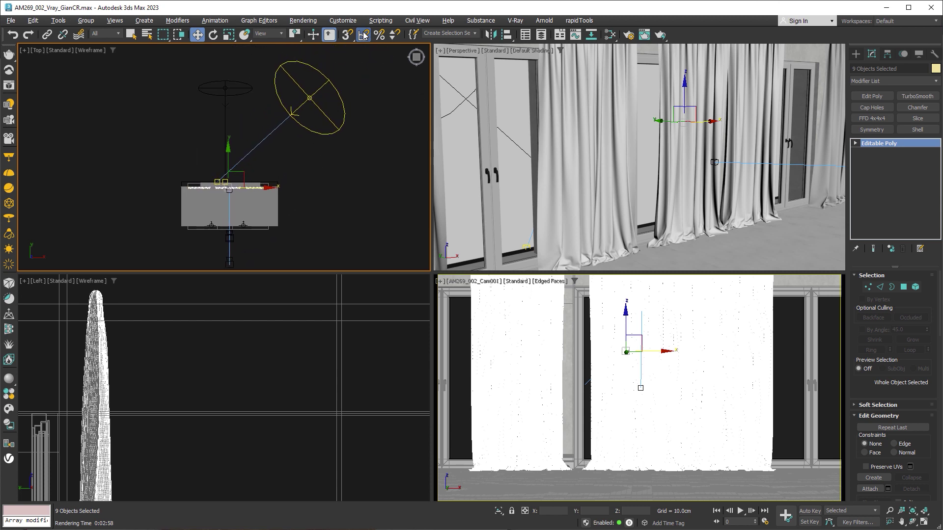
Review the VRaySky settings in Environment and Effects, then close the dialog.
left_click(303, 21)
left_click(337, 131)
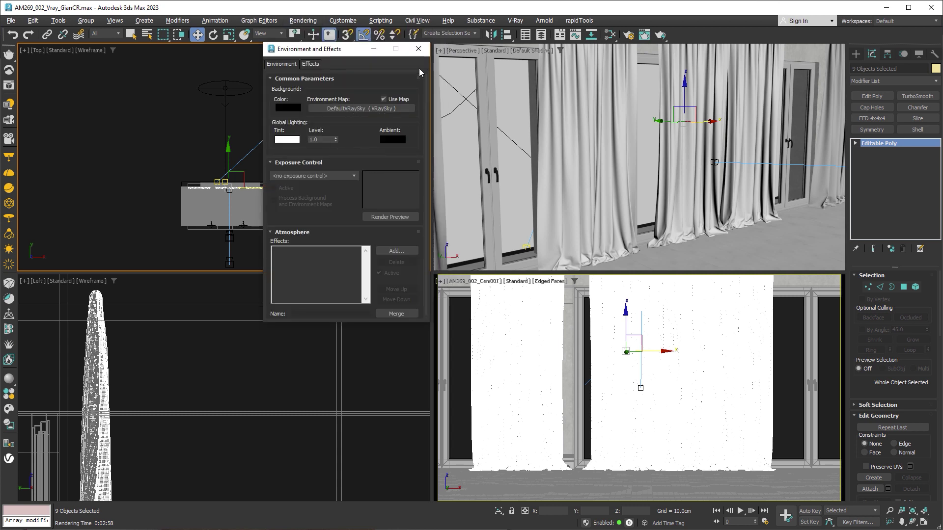
left_click(417, 49)
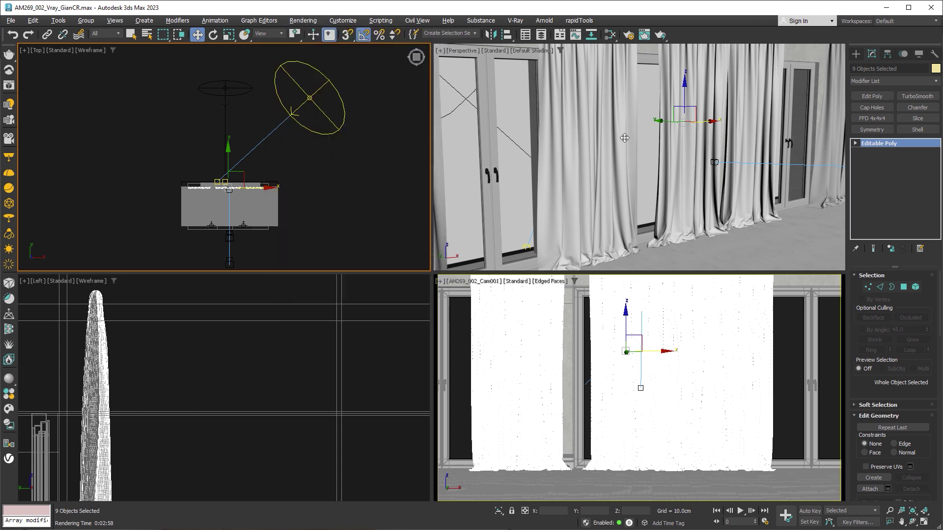
Bring Material #76 with its opacity and translucent-amount bitmaps into view in Slate, then open the V-Ray Frame Buffer.
left_click(610, 34)
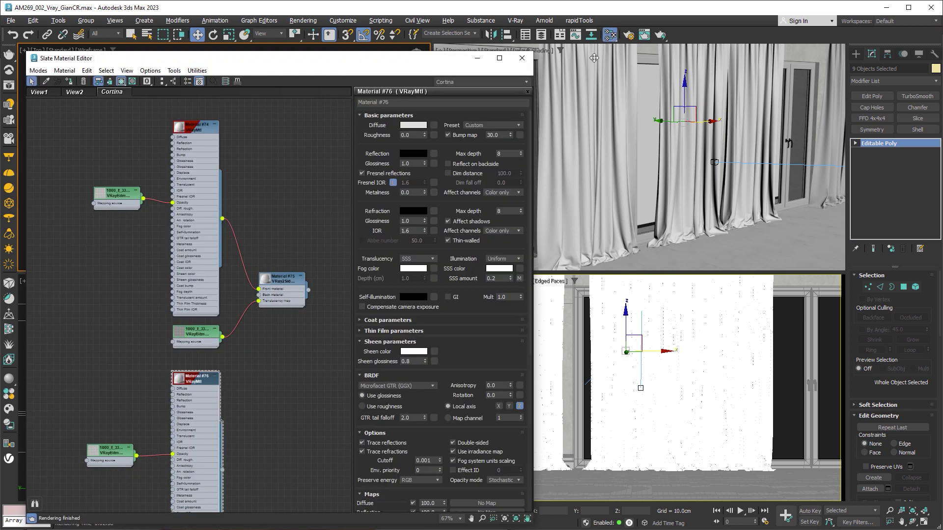
mouse_move(247, 344)
middle_mouse_down()
mouse_move(261, 243)
mouse_move(290, 202)
middle_mouse_up()
scroll(231, 244, "up", 3)
scroll(230, 236, "up", 2)
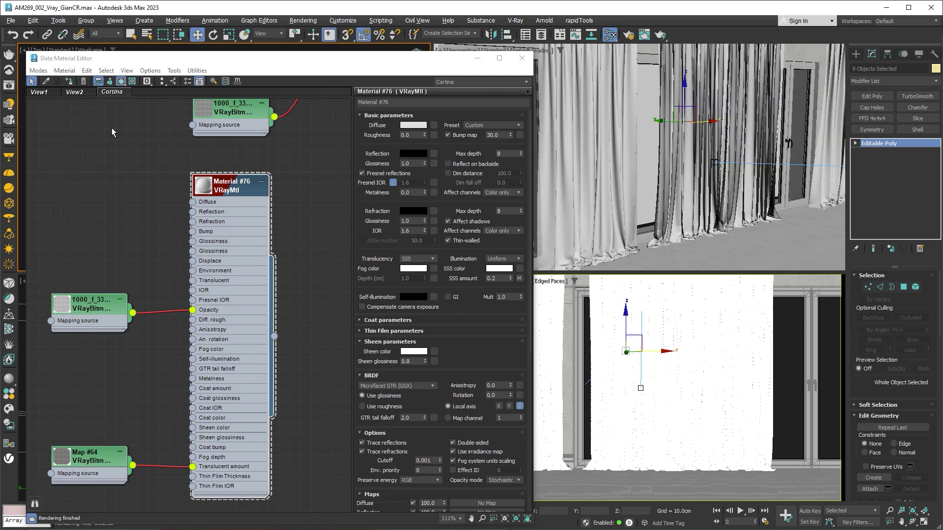
key("shift+q")
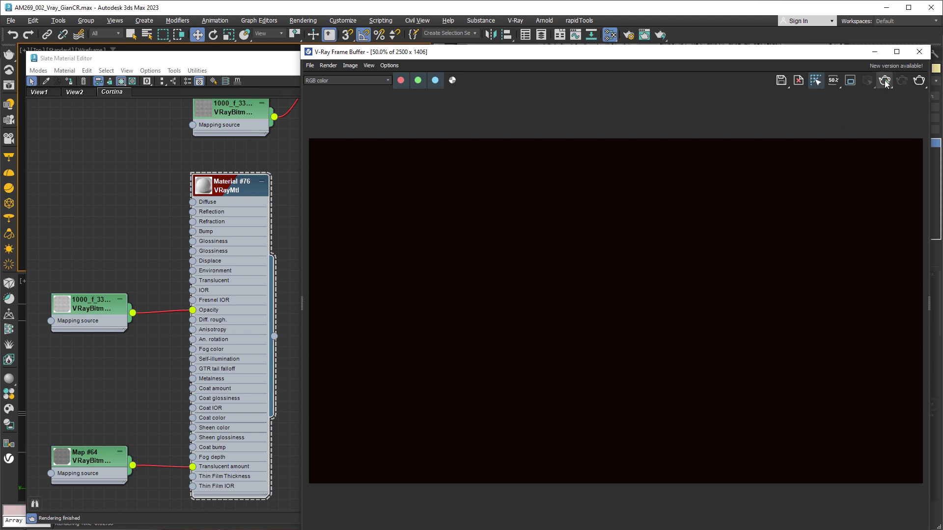
Render the curtains, view the result at 100%, and inspect Material #75's two-sided settings.
left_click(885, 81)
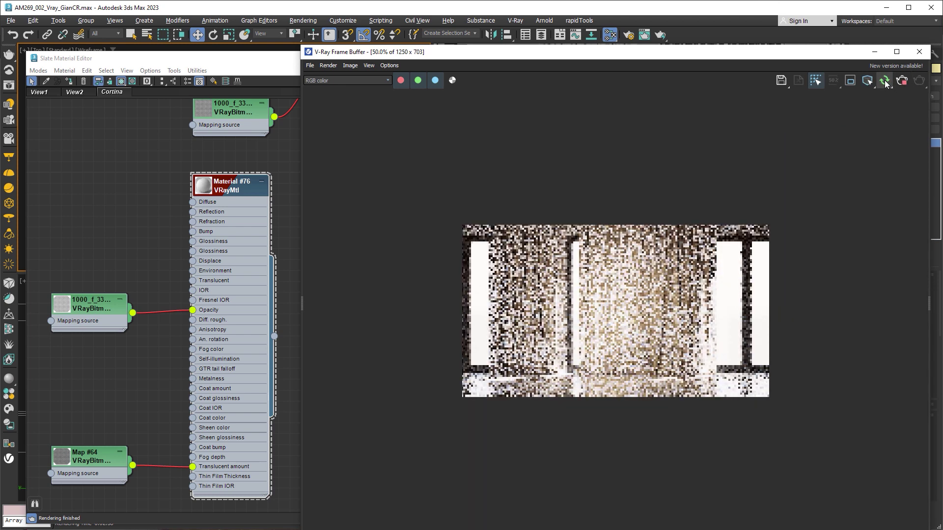
double_click(632, 297)
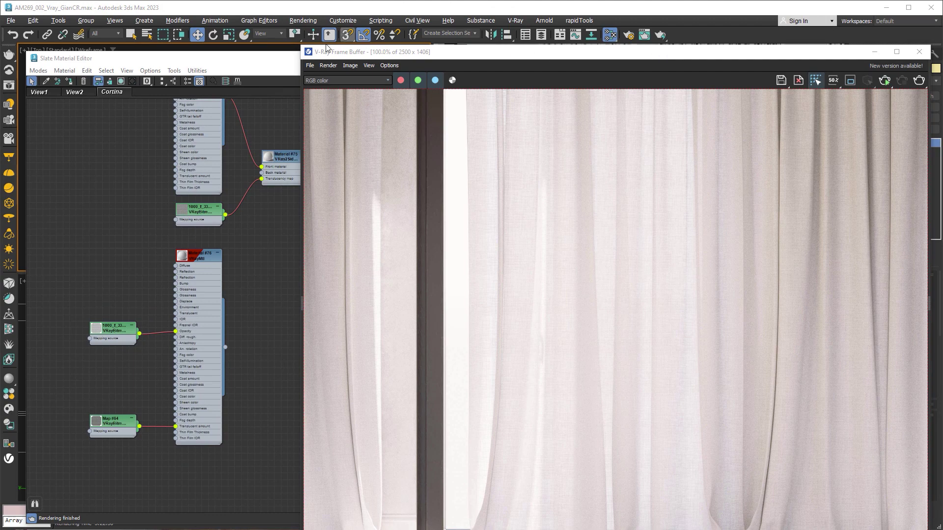
left_click(244, 63)
middle_click_drag(293, 137, 268, 262)
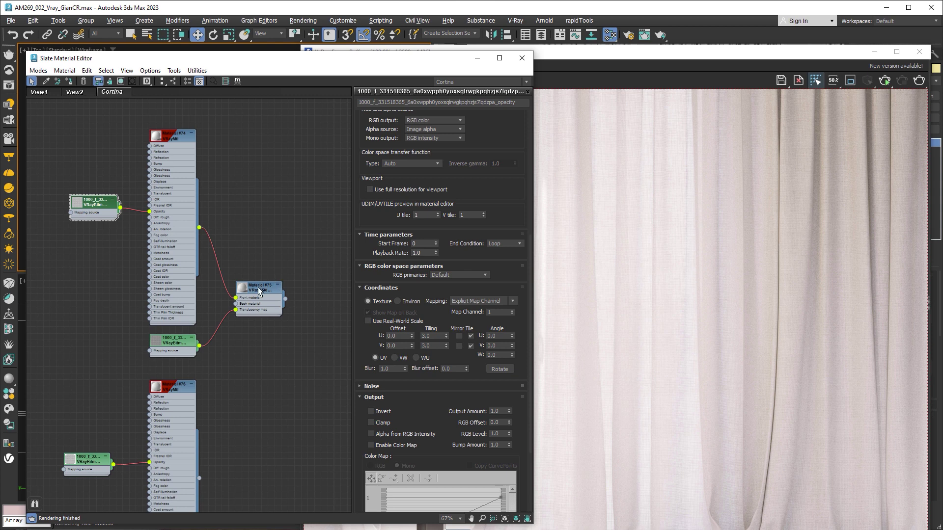
double_click(259, 290)
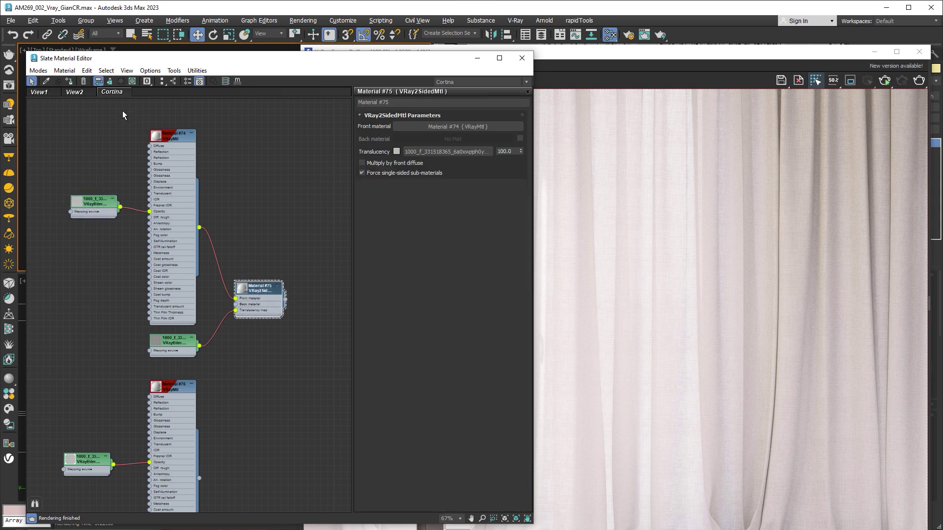
Start an interactive V-Ray render of the curtains from the frame buffer.
left_click(69, 82)
left_click(636, 54)
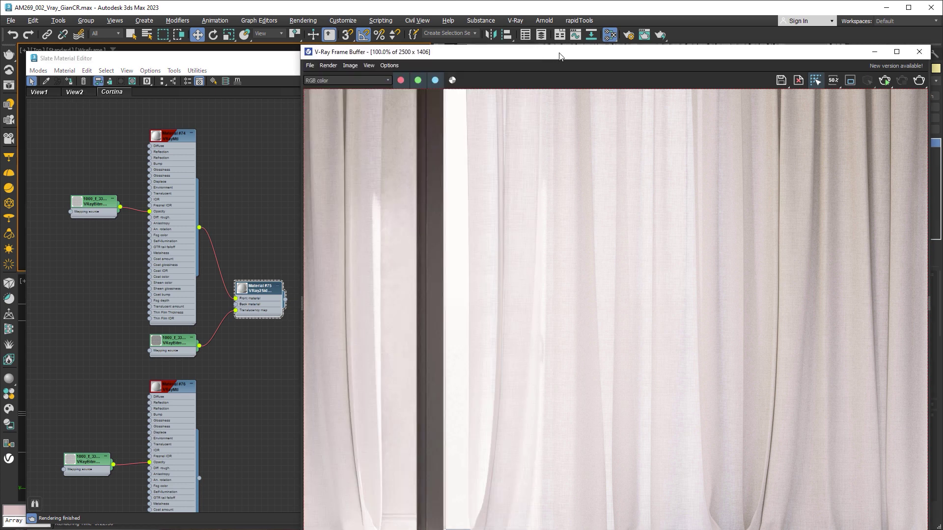
left_click(883, 78)
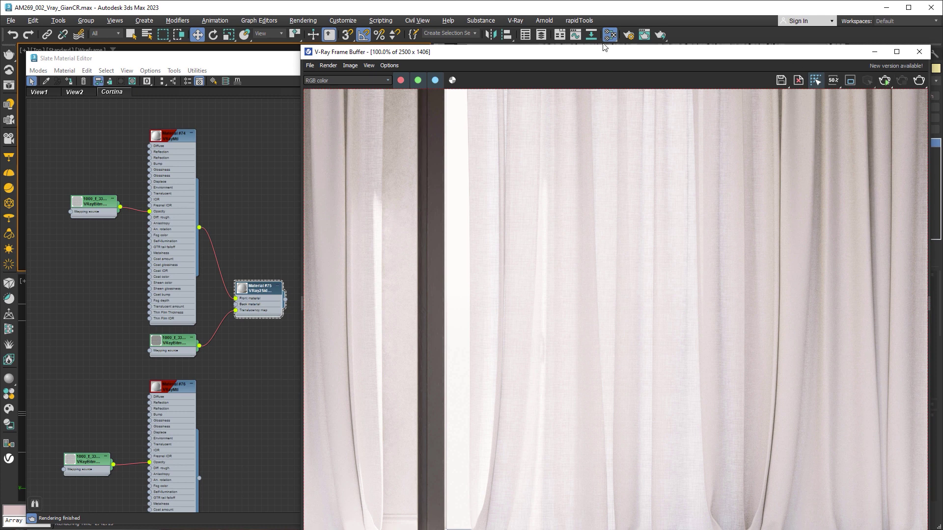
Enable A/B comparison in the render history with render 1 as A and render 2 as B.
left_click(300, 301)
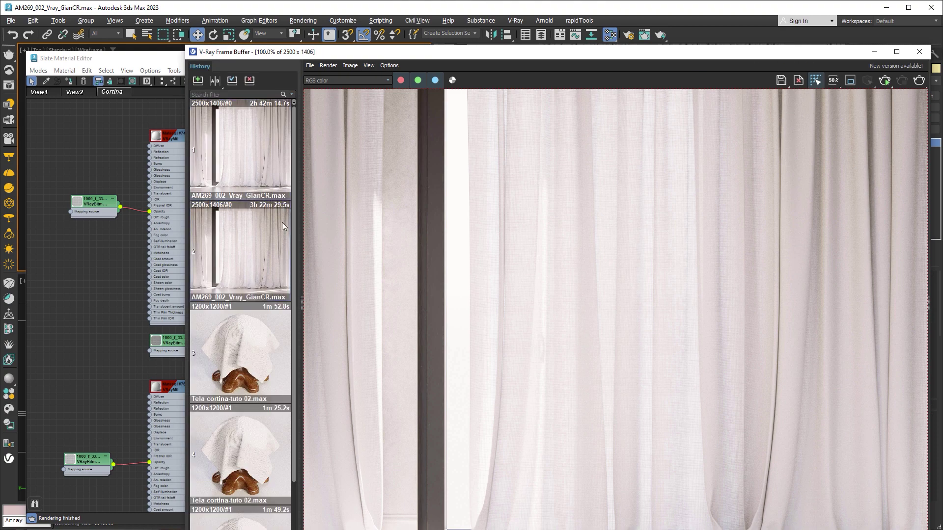
left_click(214, 81)
left_click(258, 255)
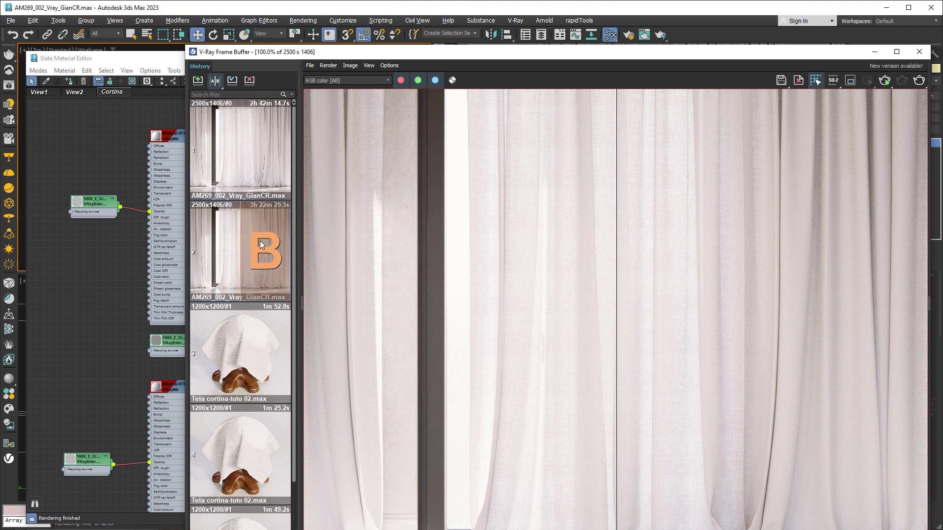
left_click(215, 153)
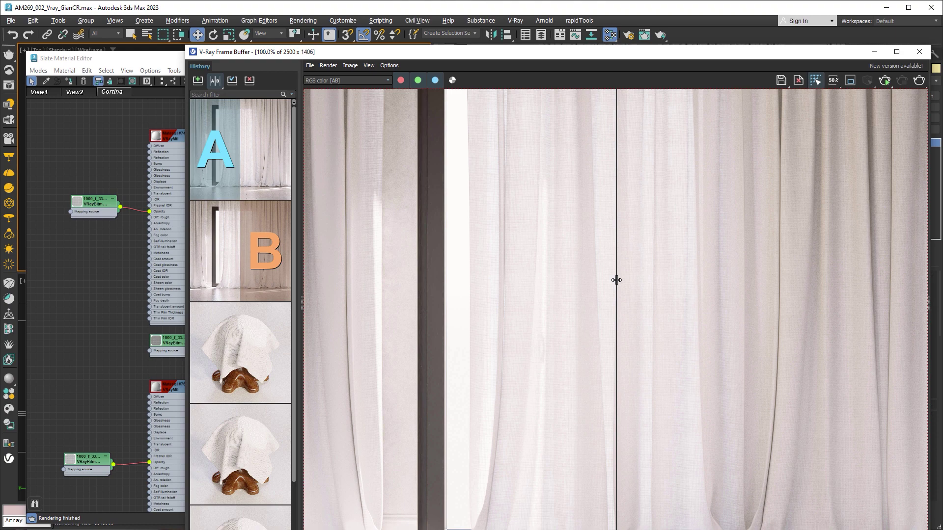
Slide the A/B split across the curtain tops to compare the two renders.
mouse_move(616, 280)
left_mouse_down()
mouse_move(774, 276)
mouse_move(372, 280)
mouse_move(593, 276)
left_mouse_up()
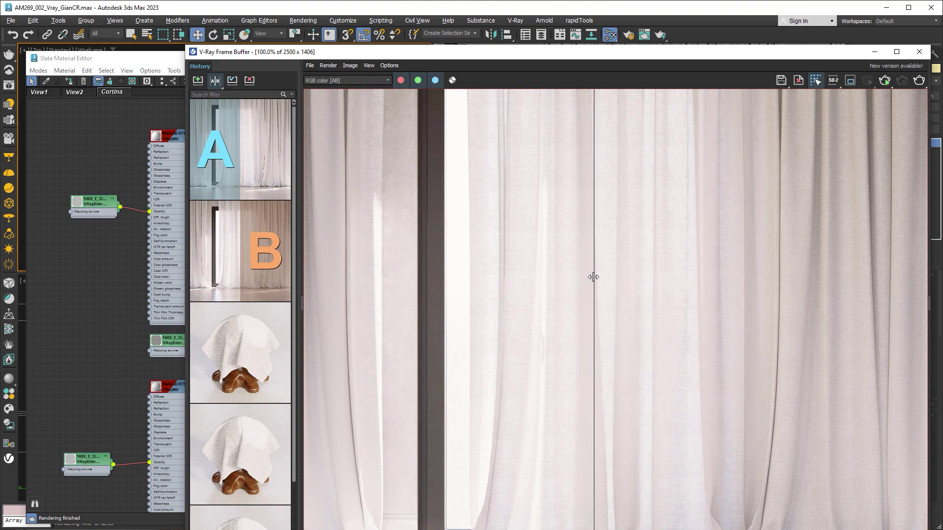
mouse_move(558, 164)
middle_mouse_down()
mouse_move(545, 379)
mouse_move(573, 341)
mouse_move(587, 267)
middle_mouse_up()
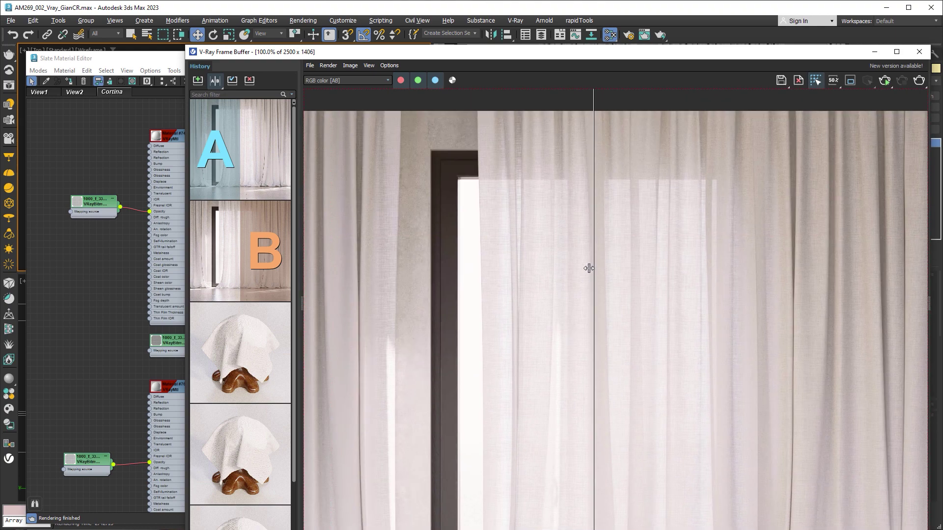
mouse_move(543, 257)
left_mouse_down()
mouse_move(425, 257)
mouse_move(609, 272)
mouse_move(482, 266)
mouse_move(572, 265)
left_mouse_up()
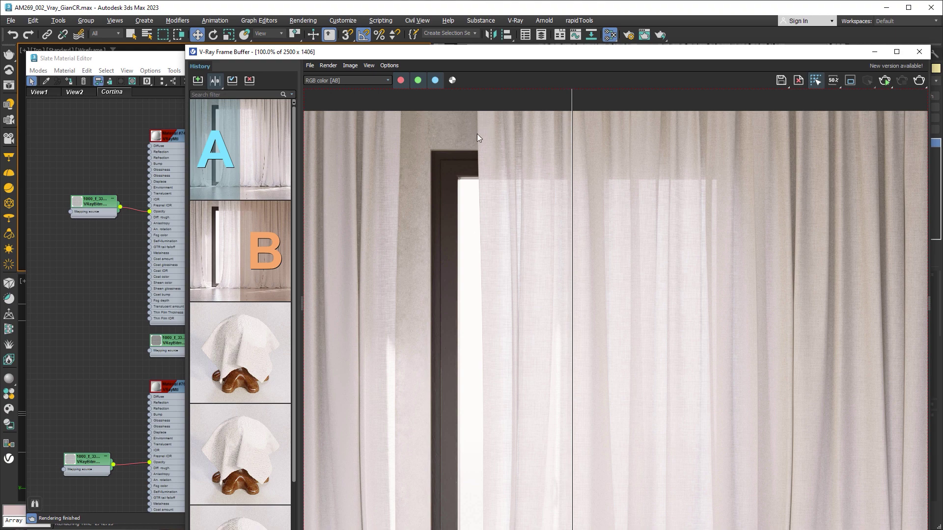
mouse_move(571, 145)
left_mouse_down()
mouse_move(477, 144)
mouse_move(659, 160)
left_mouse_up()
Zoom out and sweep the A/B split across the curtains and the right window.
scroll(623, 393, "down", 1)
scroll(587, 295, "down", 3)
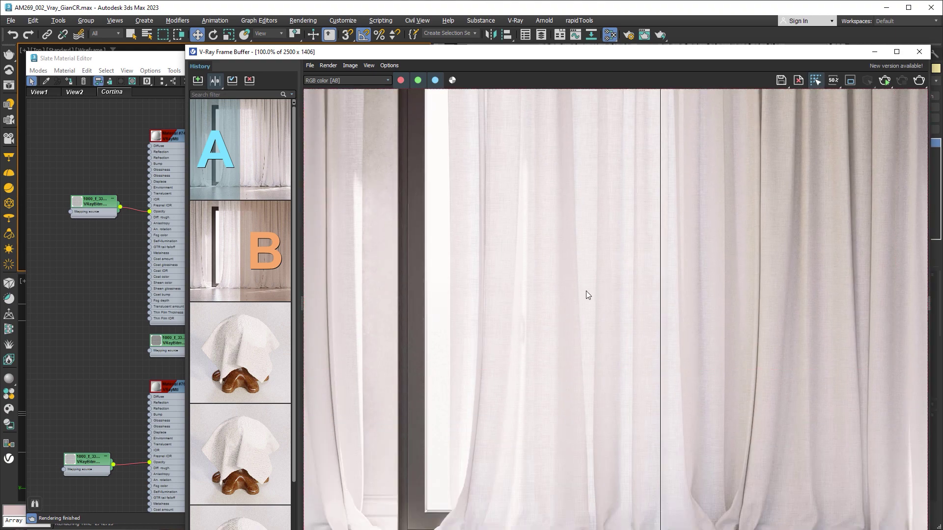
scroll(599, 278, "down", 3)
mouse_move(663, 311)
left_mouse_down()
mouse_move(399, 305)
mouse_move(746, 326)
mouse_move(423, 300)
left_mouse_up()
mouse_move(667, 268)
middle_mouse_down()
mouse_move(580, 276)
mouse_move(549, 300)
middle_mouse_up()
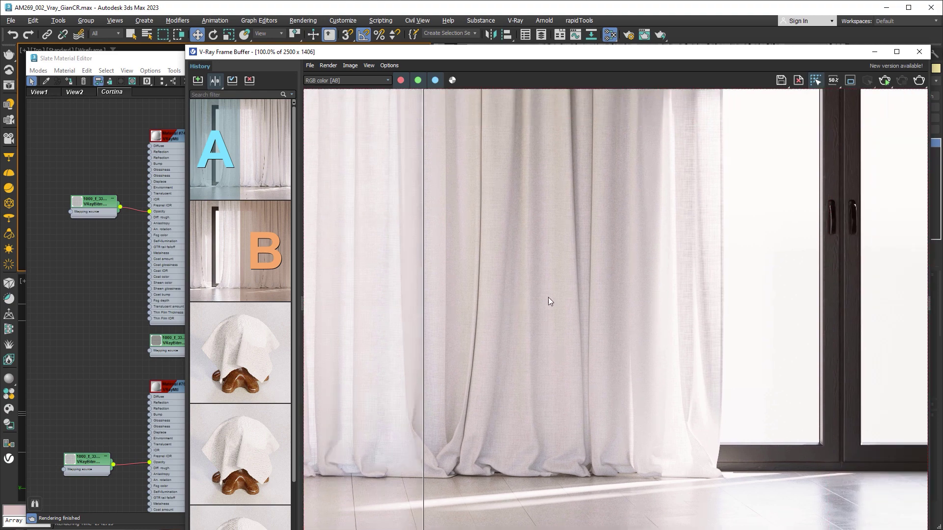
scroll(564, 295, "down", 2)
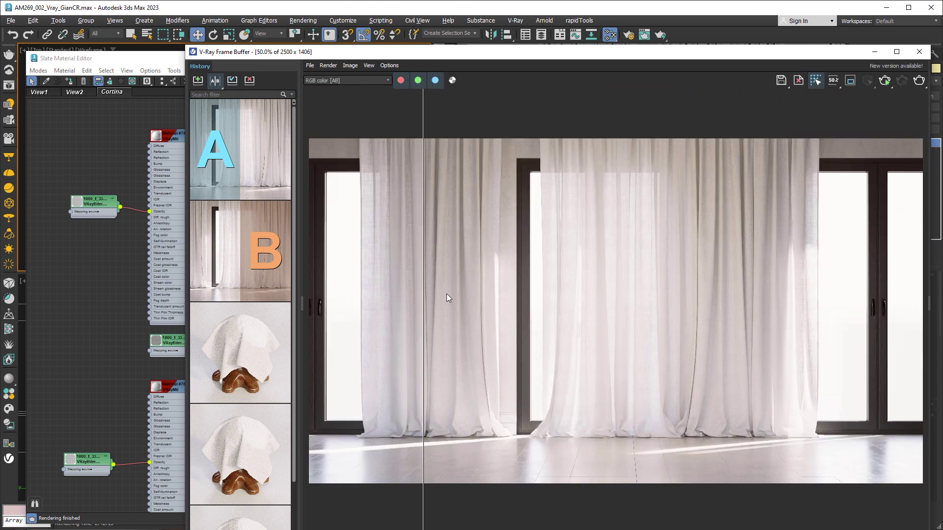
mouse_move(418, 294)
left_mouse_down()
mouse_move(368, 284)
mouse_move(499, 284)
mouse_move(358, 282)
mouse_move(714, 295)
mouse_move(553, 298)
left_mouse_up()
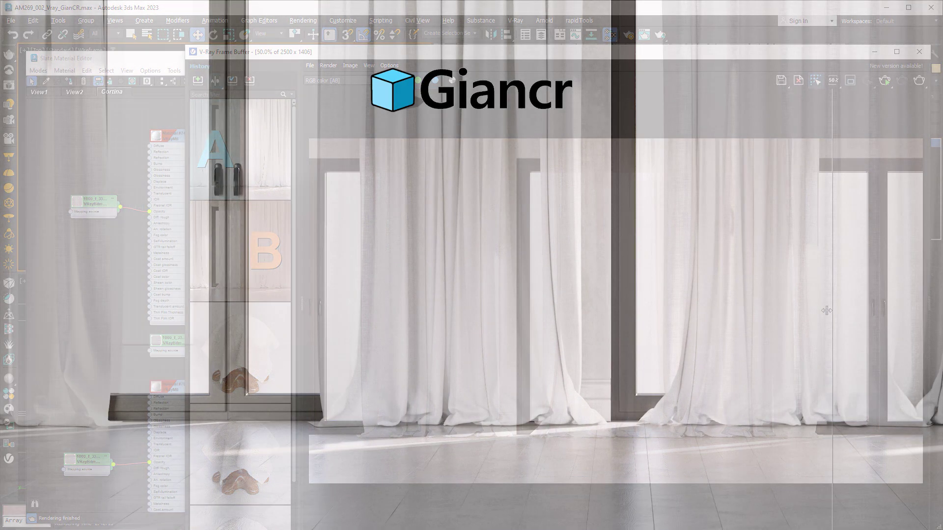